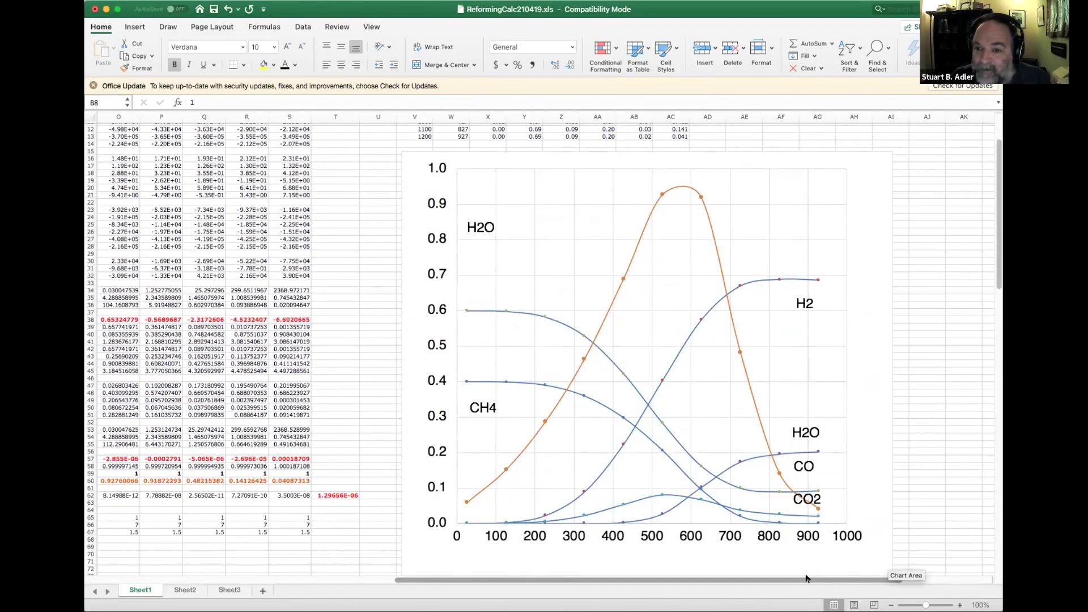
Bring up the SOFCCH4210421.xls workbook and scroll Sheet1 back to column A, row 1
left_click_drag(808, 577, 430, 581)
scroll(464, 353, "up", 3)
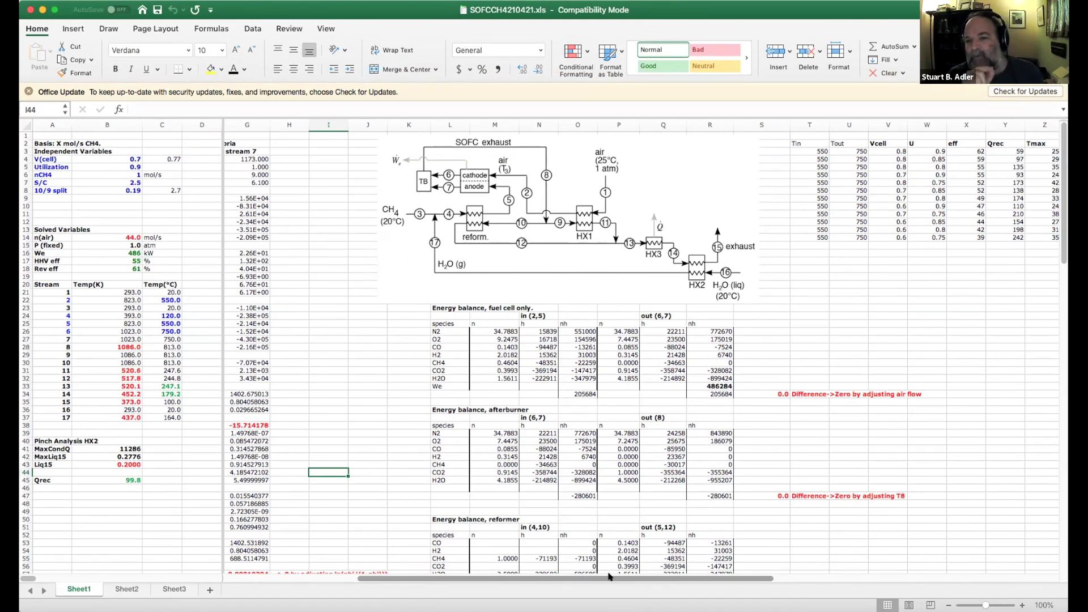
left_click_drag(608, 576, 478, 576)
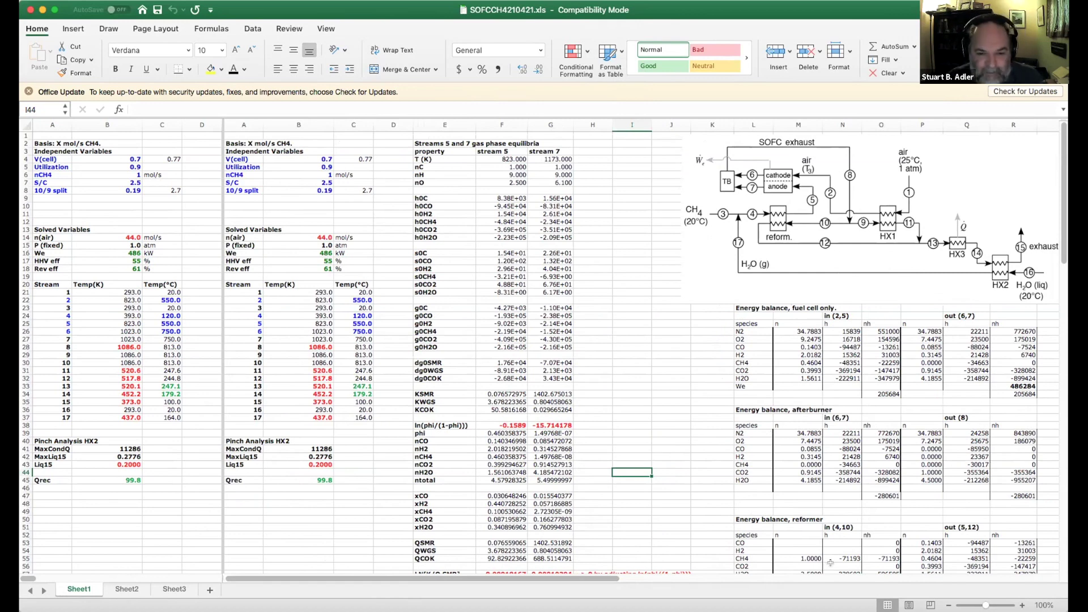
left_click_drag(596, 578, 670, 577)
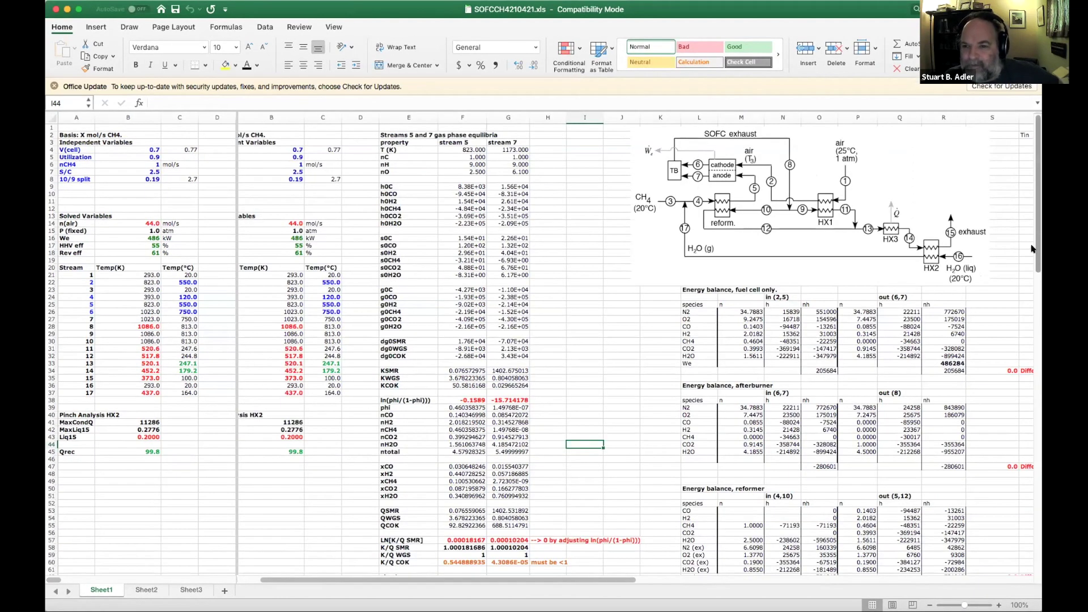
Scroll the right pane back and select E2:G60, the Streams 5 and 7 gas phase equilibria table
left_click_drag(589, 580, 668, 581)
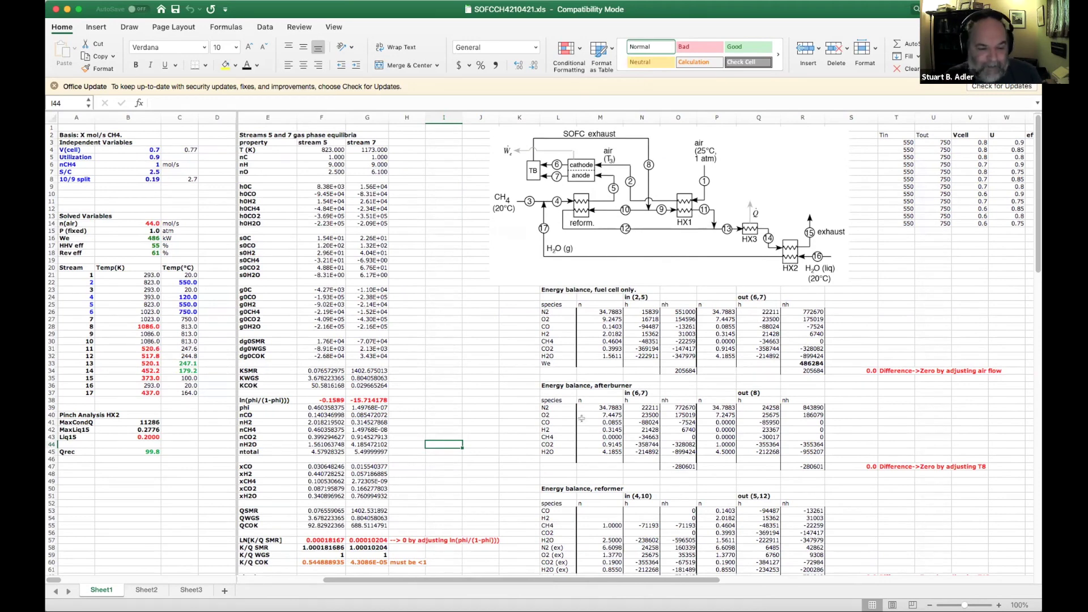
left_click_drag(544, 581, 498, 579)
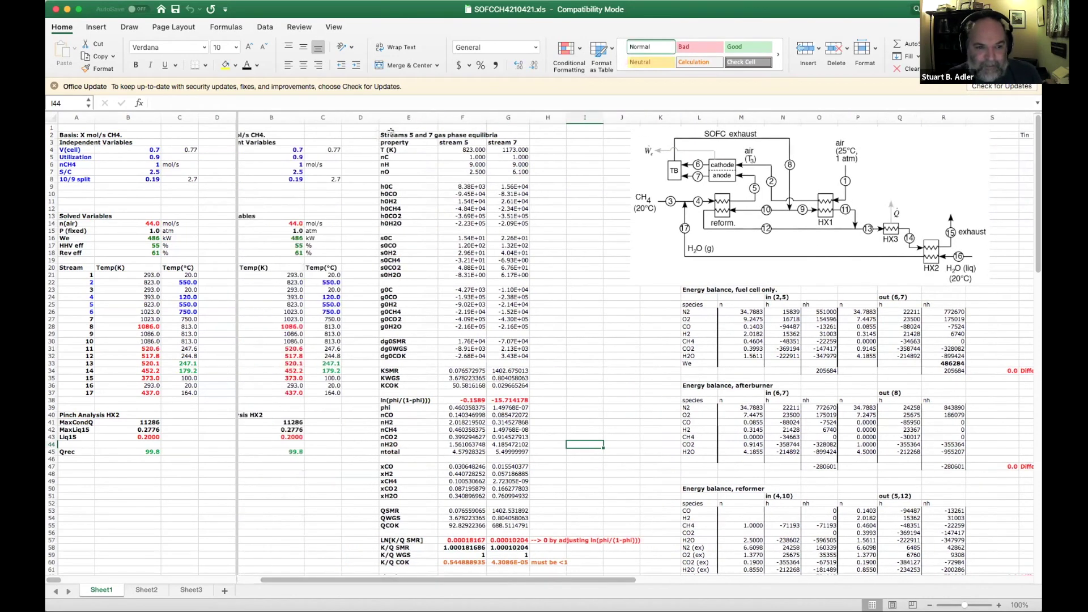
left_click_drag(391, 135, 493, 557)
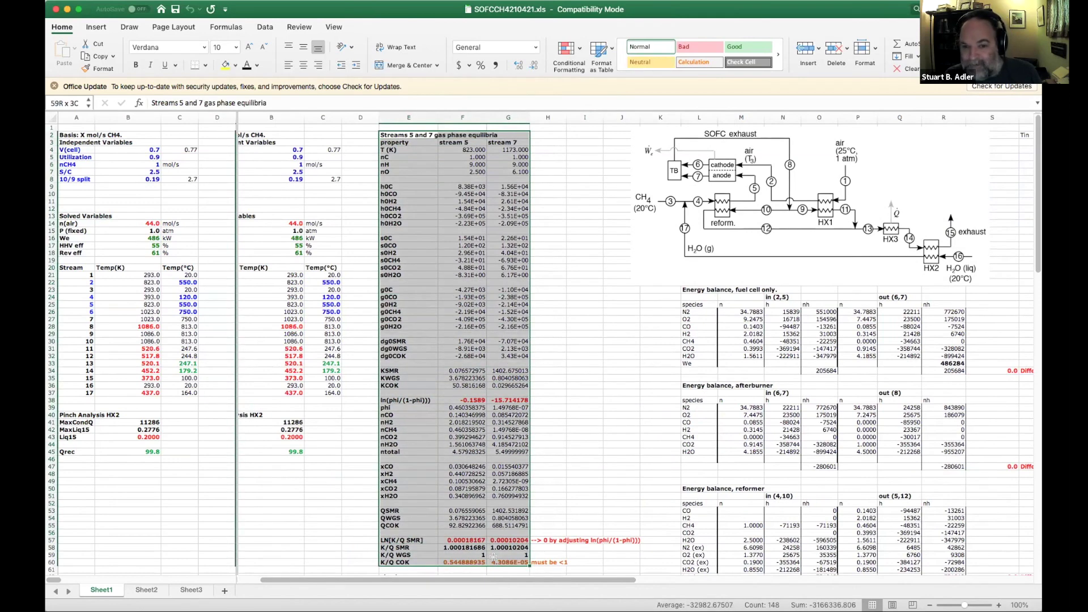
Review the stream 5 (550) and stream 6 (750) temperatures, selecting C25:C26 together
left_click(547, 327)
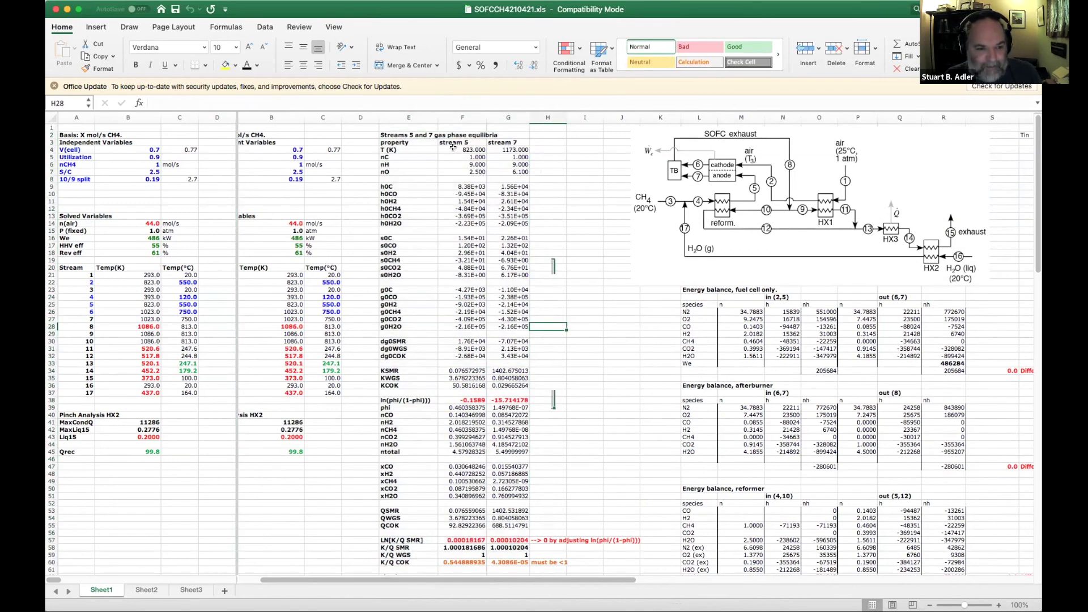
left_click(171, 310)
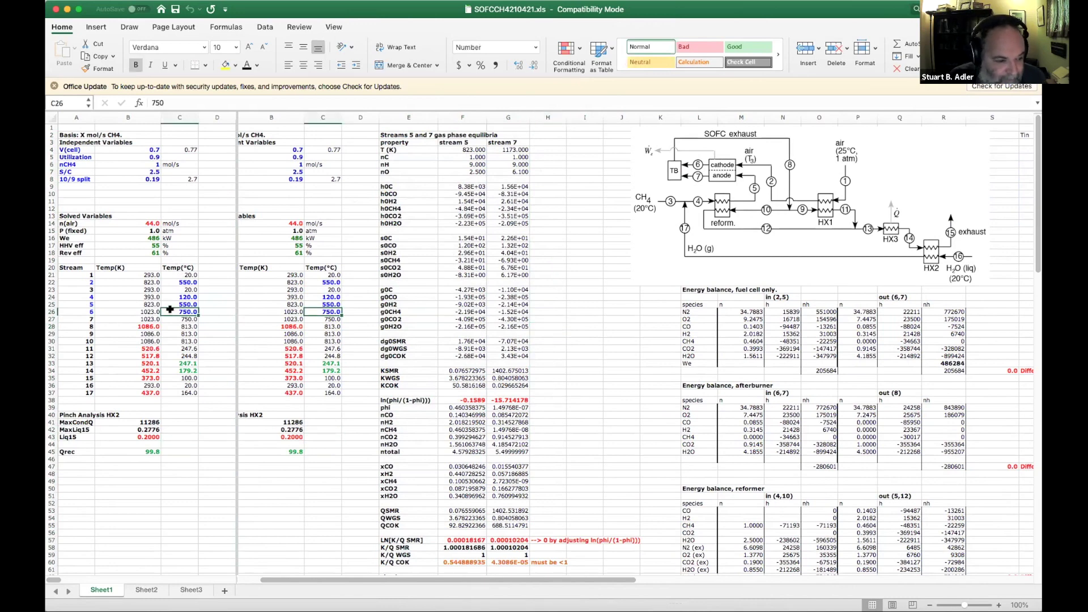
left_click(170, 301)
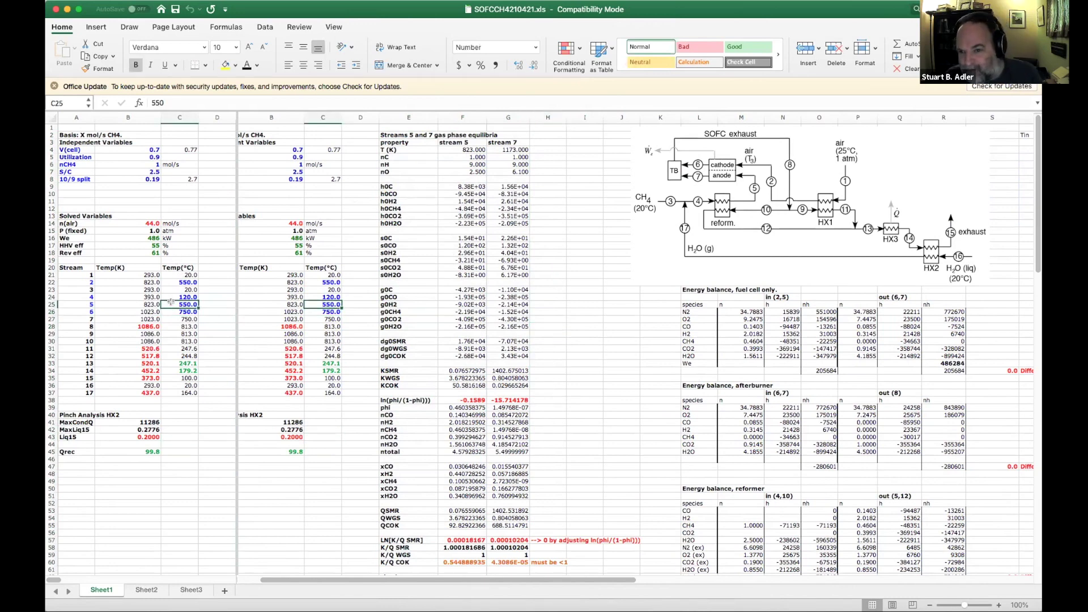
key("Down")
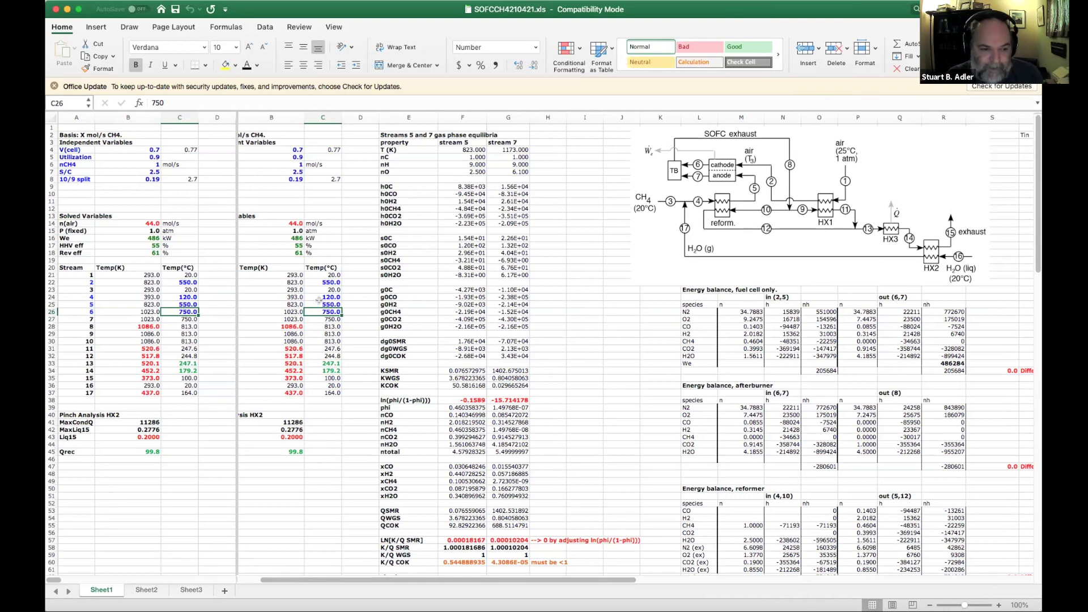
left_click_drag(320, 304, 325, 308)
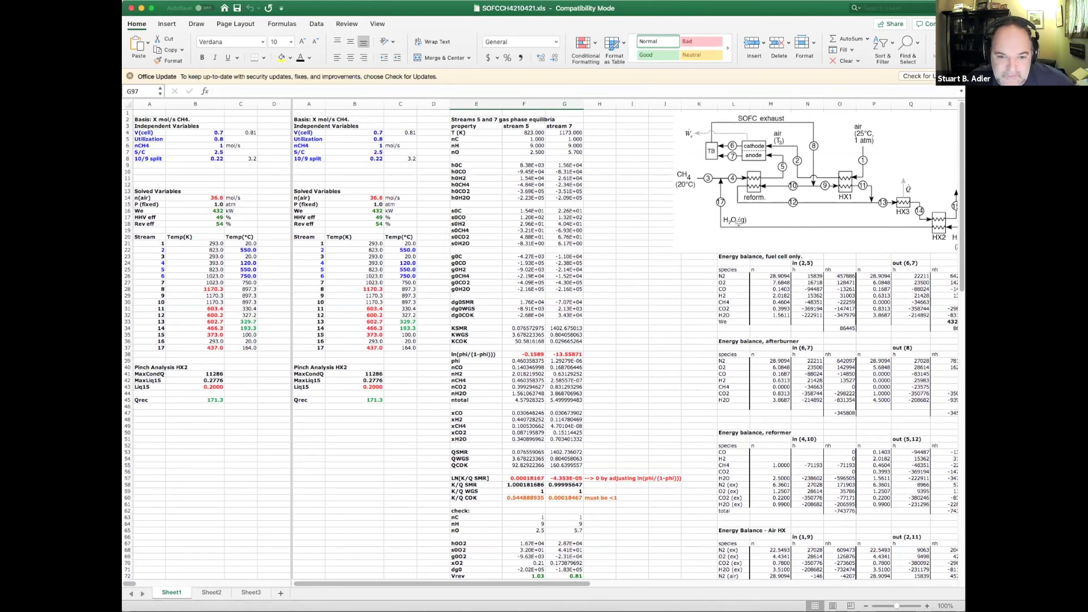
Select the stream 5 mole fractions F47:F51 to check they sum to 1
left_click(666, 348)
left_click_drag(527, 413, 527, 439)
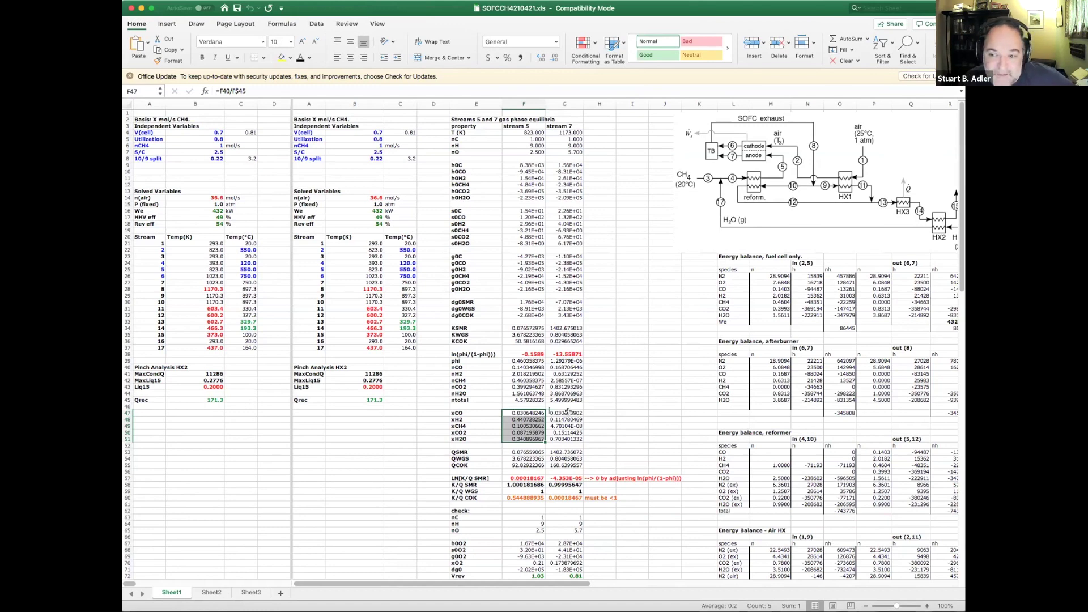
Sum the stream 7 mole fractions G47:G51 and inspect the xCH4 formula =G42/G$45
left_click_drag(568, 412, 572, 439)
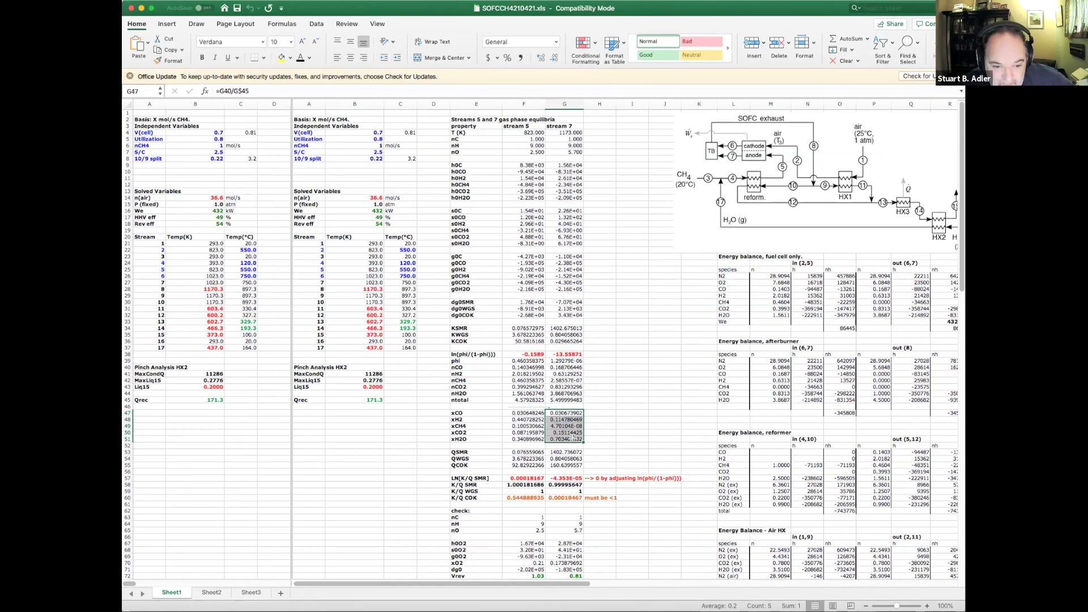
left_click(572, 426)
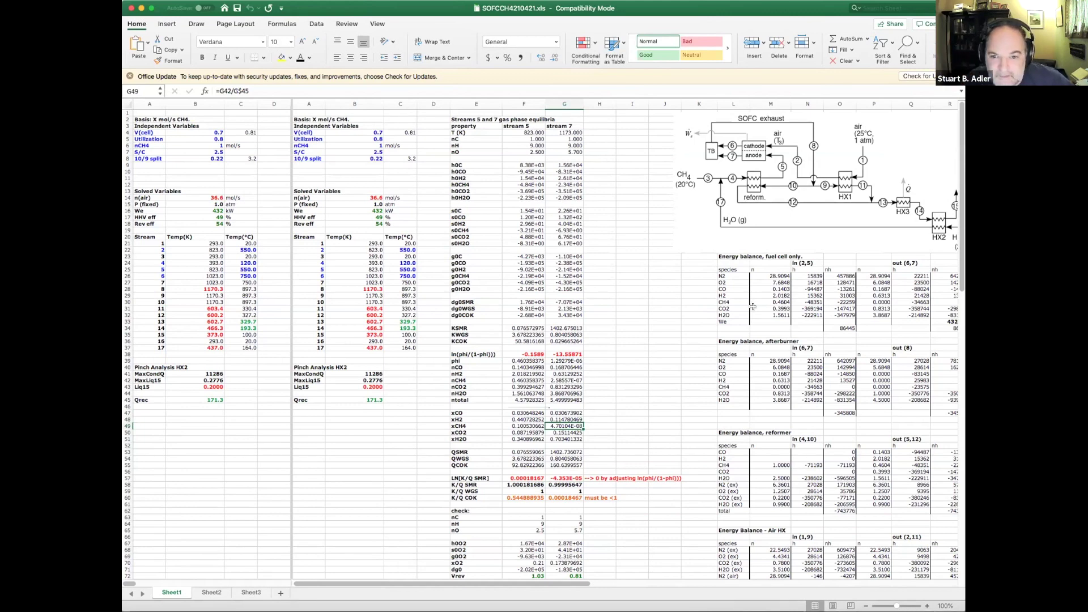
left_click(192, 289)
left_click(229, 290)
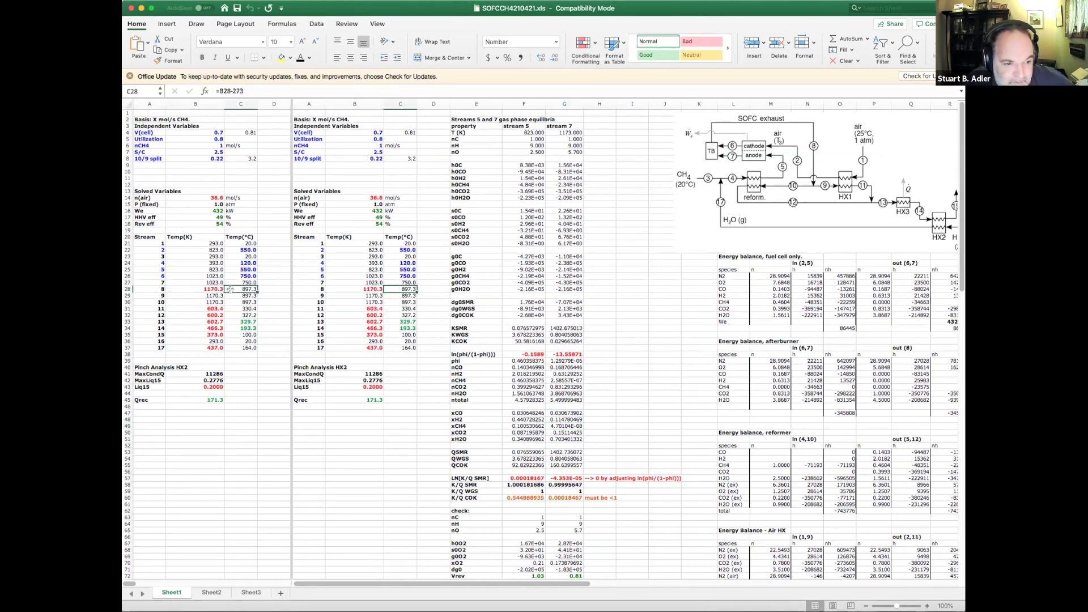
left_click(232, 275)
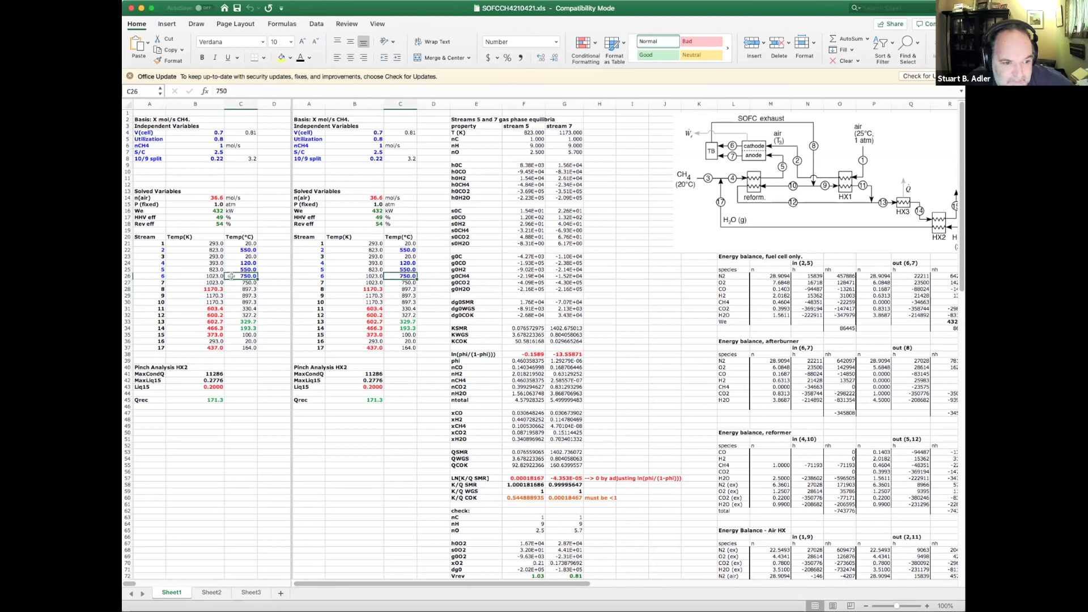
left_click(232, 289)
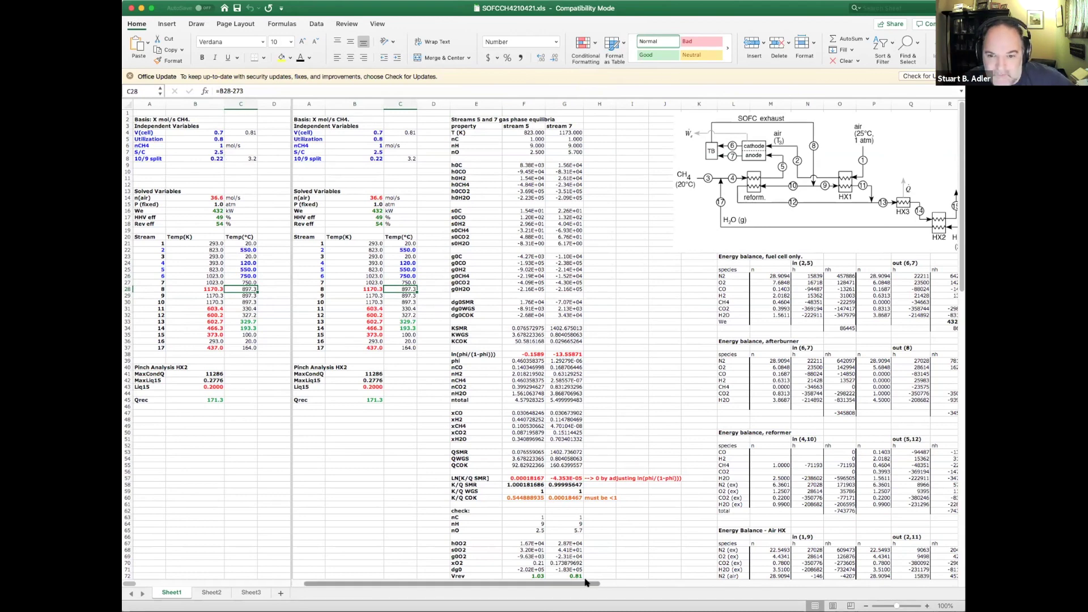
Scroll the right pane horizontally so the energy balance tables from column E show
left_click_drag(587, 583, 669, 583)
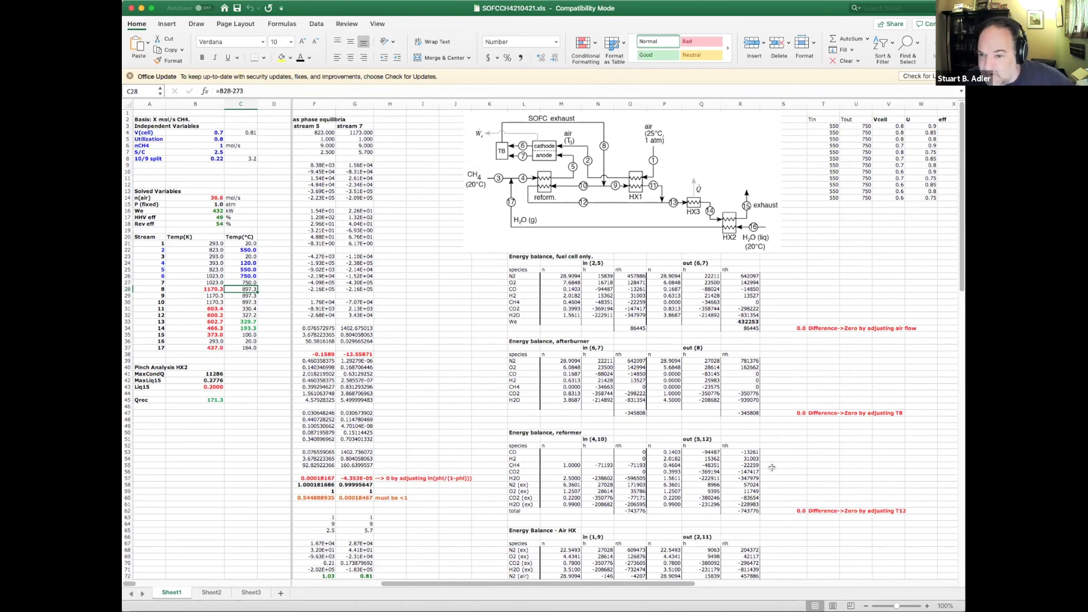
left_click_drag(607, 578, 437, 578)
Select the Thermo Data table and point out the C, CO, CH4, CO2 and H2O(liq) rows
scroll(246, 460, "down", 9)
scroll(246, 460, "down", 8)
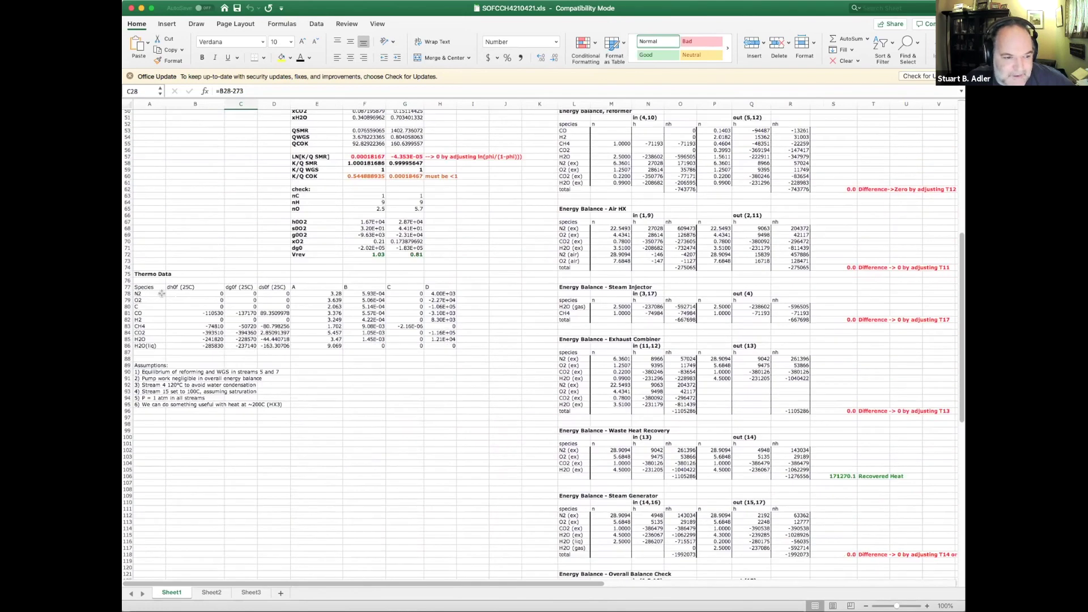
left_click_drag(145, 274, 444, 352)
left_click(147, 304)
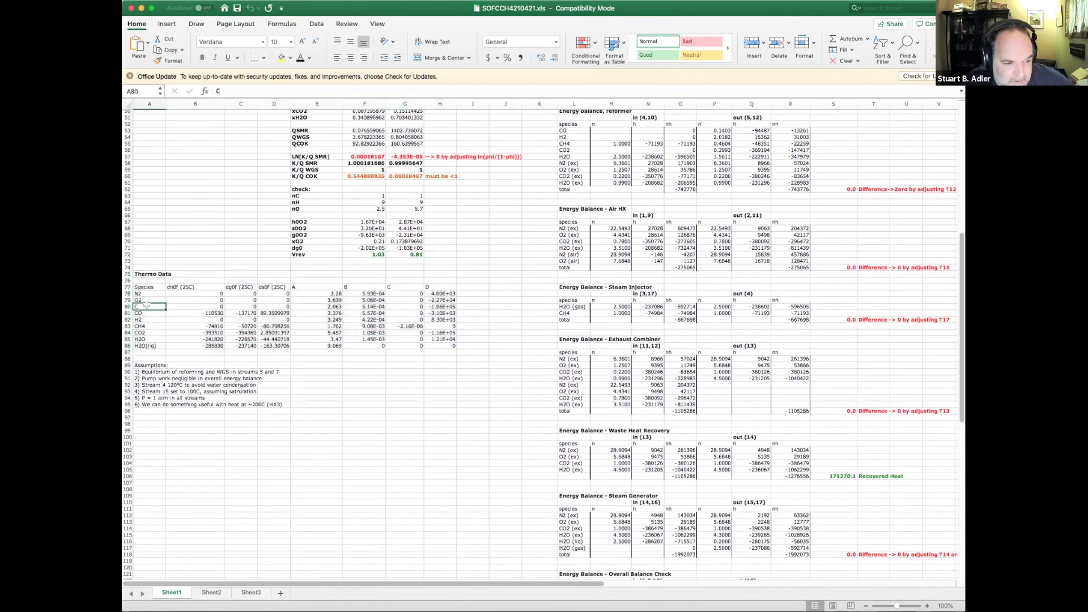
left_click(146, 313)
left_click(150, 326)
left_click(154, 332)
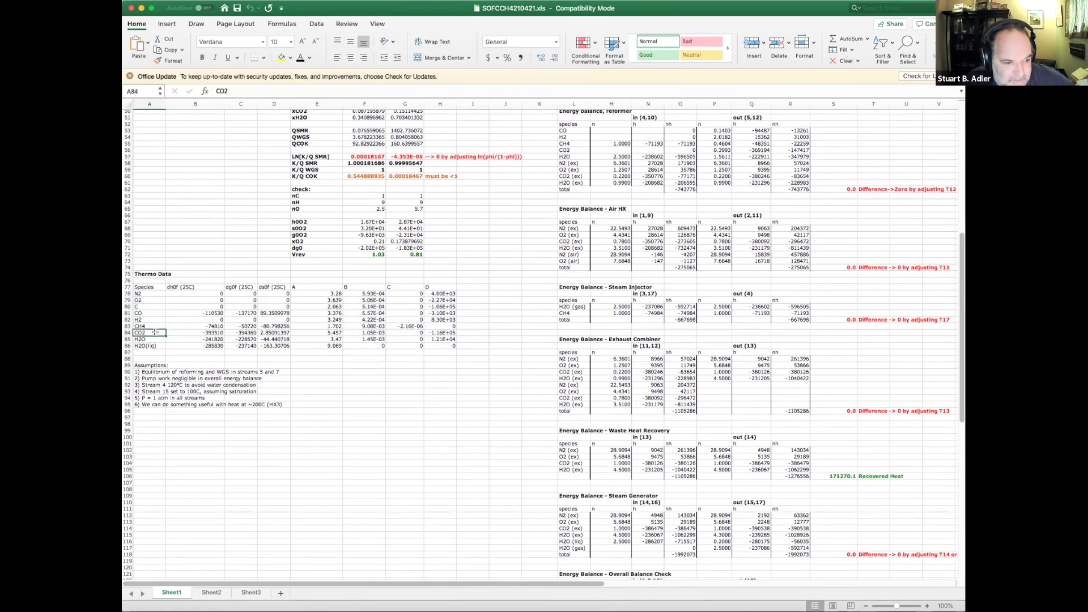
left_click(157, 345)
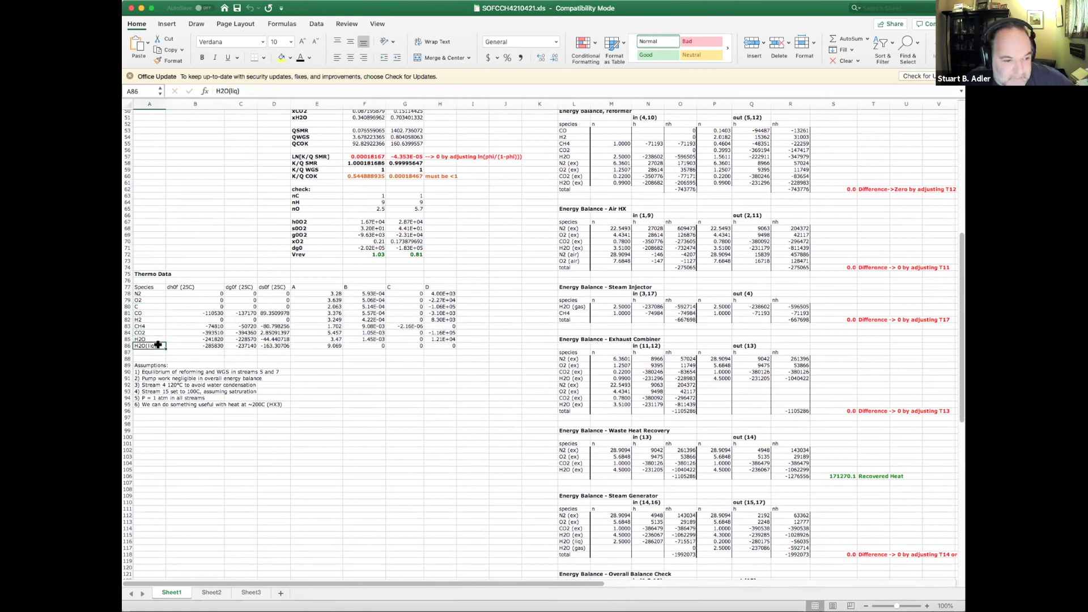
Scroll back to row 1 and nudge the SOFC process diagram picture slightly
left_click(480, 404)
scroll(624, 340, "up", 15)
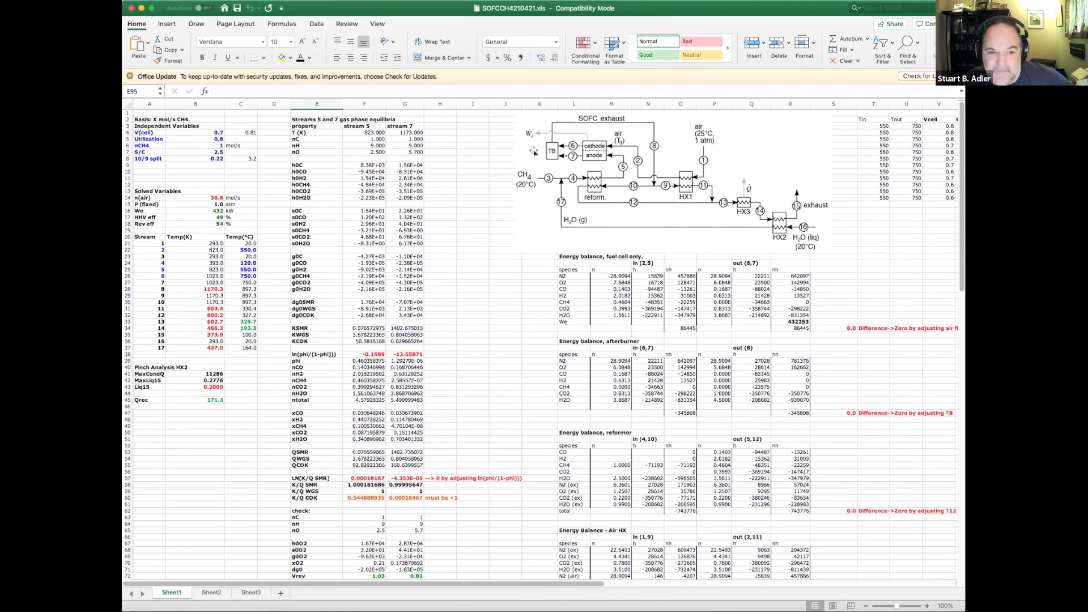
left_click(577, 176)
left_click_drag(657, 139, 643, 137)
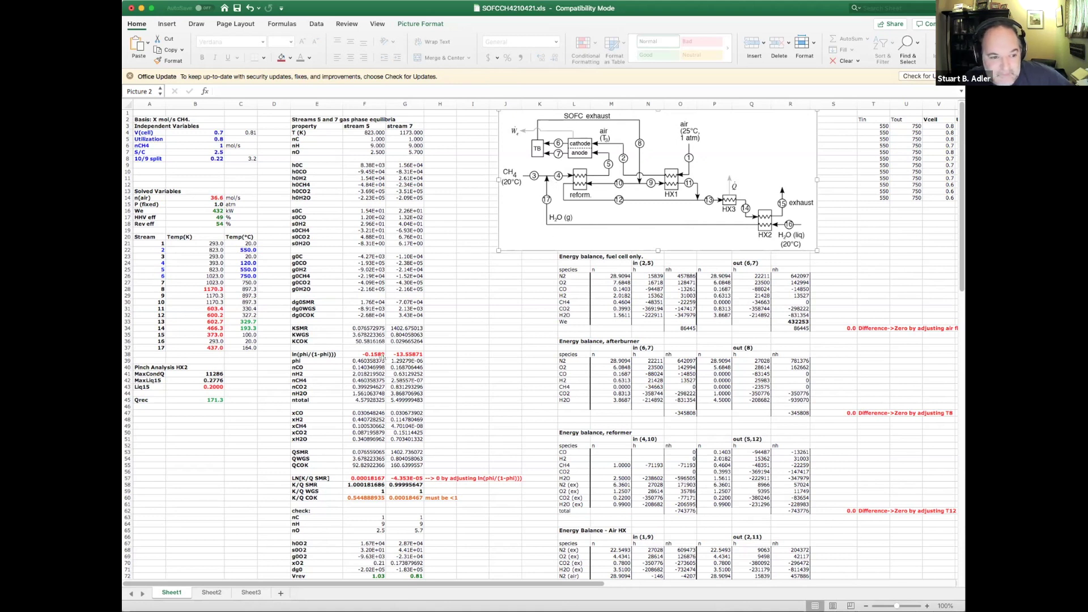
left_click(261, 392)
left_click(234, 264)
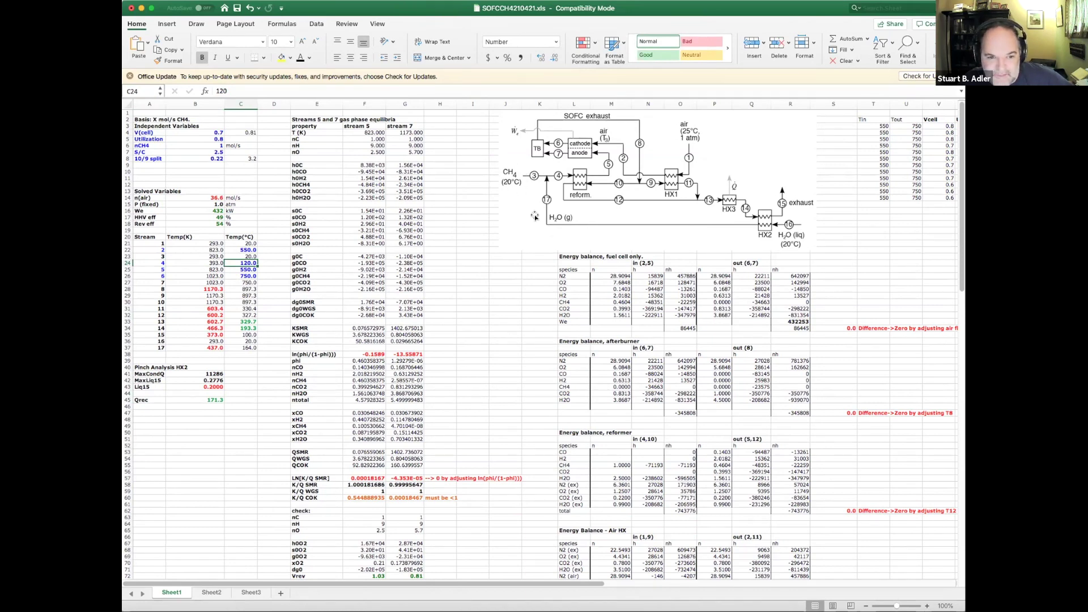
left_click(241, 348)
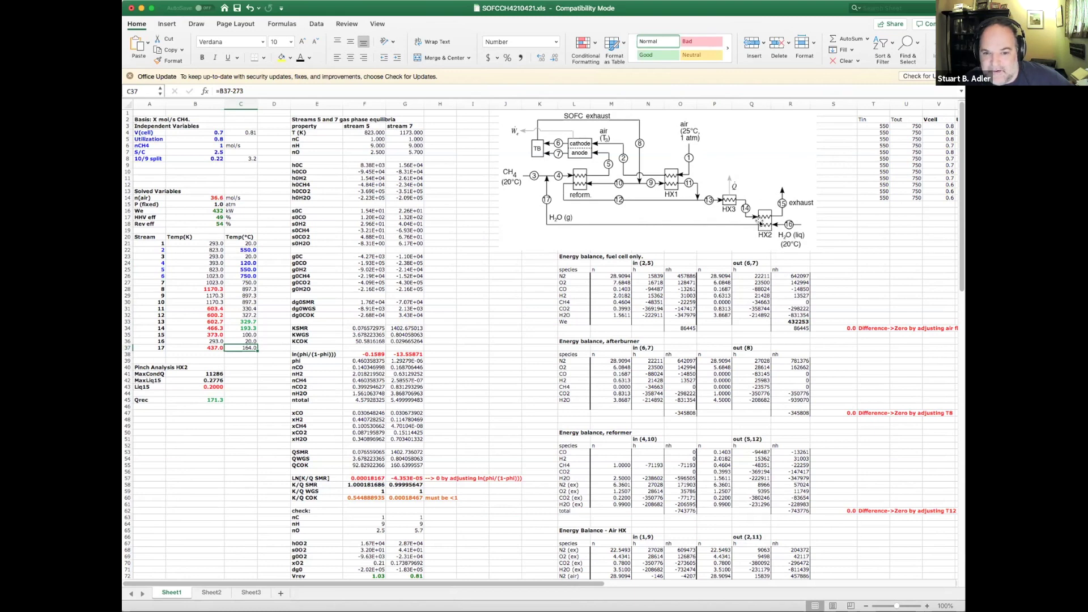
left_click(833, 270)
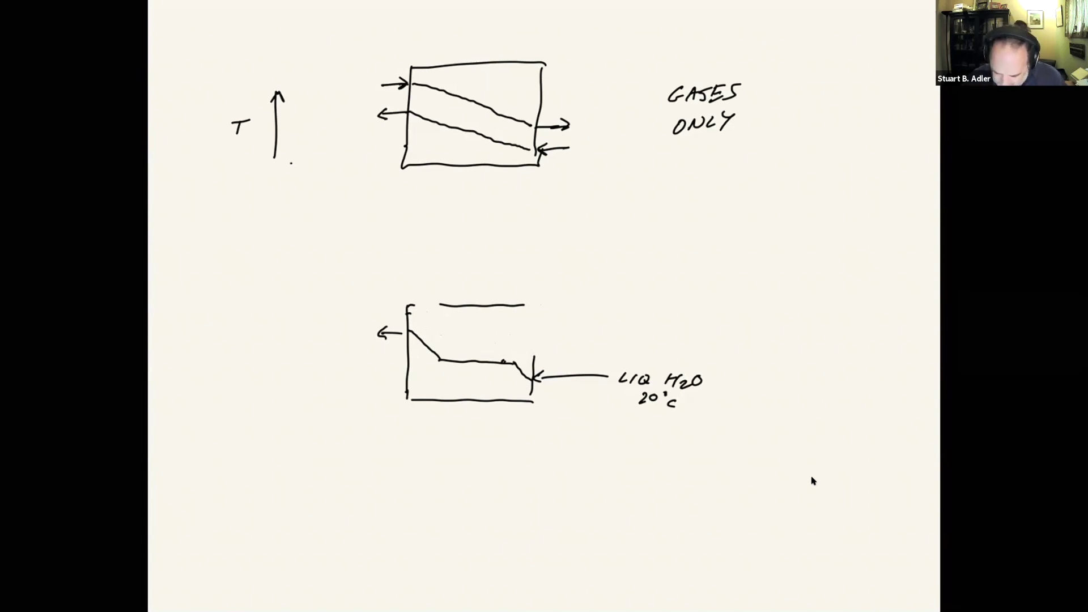
Touch up the water curve and exchanger box, then reveal the Δh°vap ṅH2O(liq) side
mouse_move(524, 379)
left_mouse_down()
mouse_move(504, 369)
mouse_move(519, 383)
left_mouse_up()
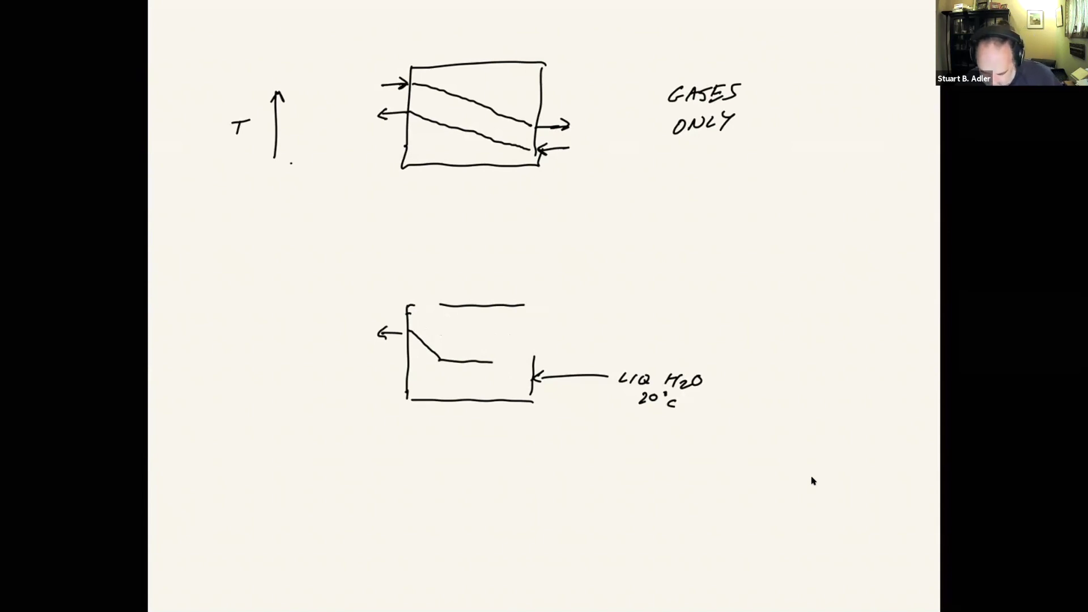
left_click_drag(493, 361, 533, 378)
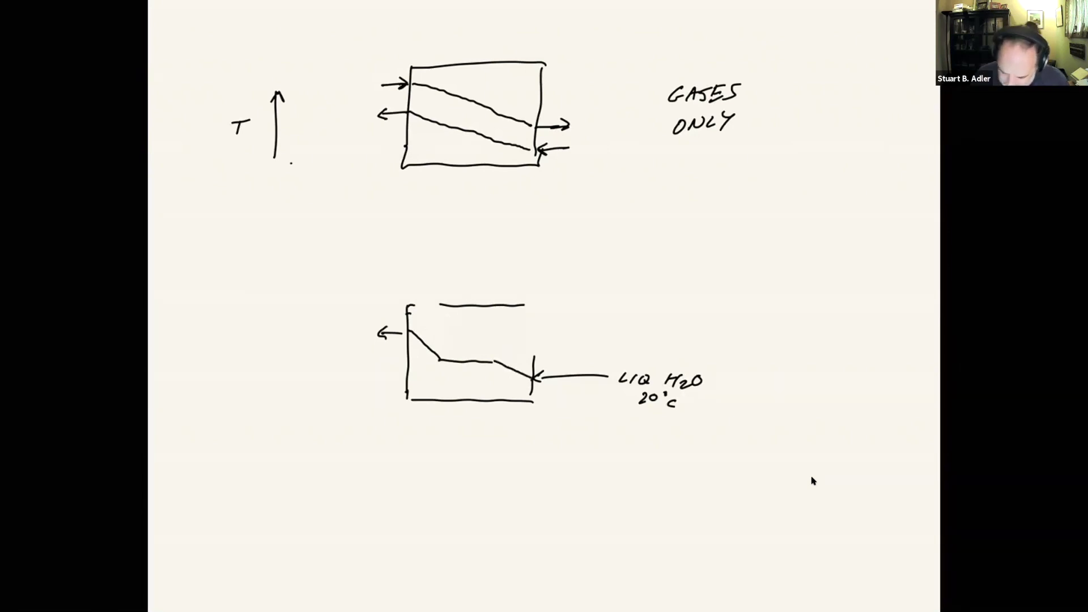
mouse_move(409, 314)
left_mouse_down()
mouse_move(499, 358)
mouse_move(532, 361)
left_mouse_up()
left_click_drag(525, 306, 535, 361)
left_click_drag(413, 307, 439, 306)
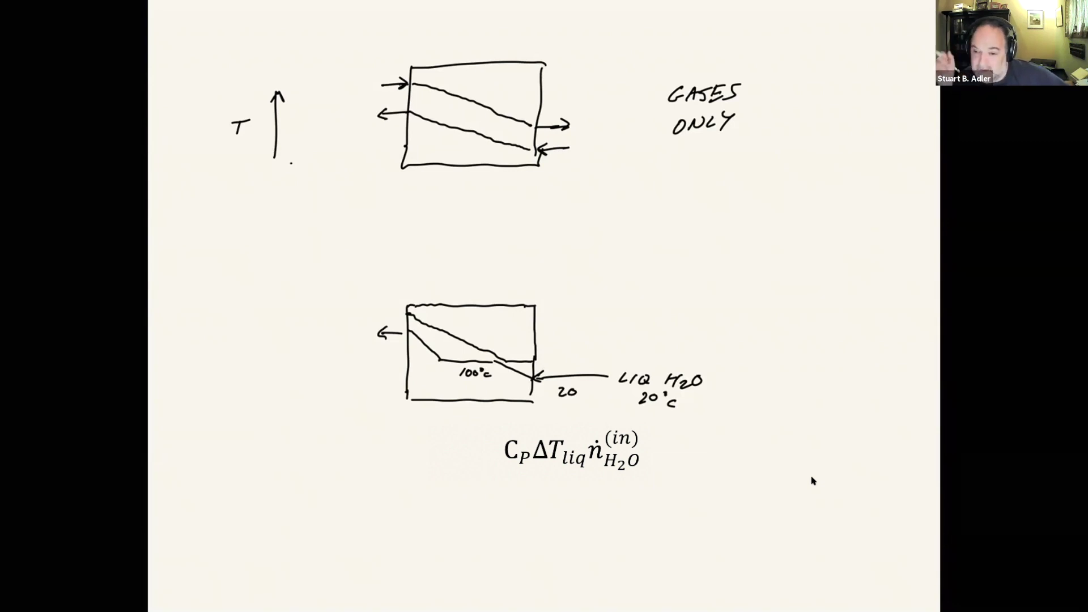
key("Right")
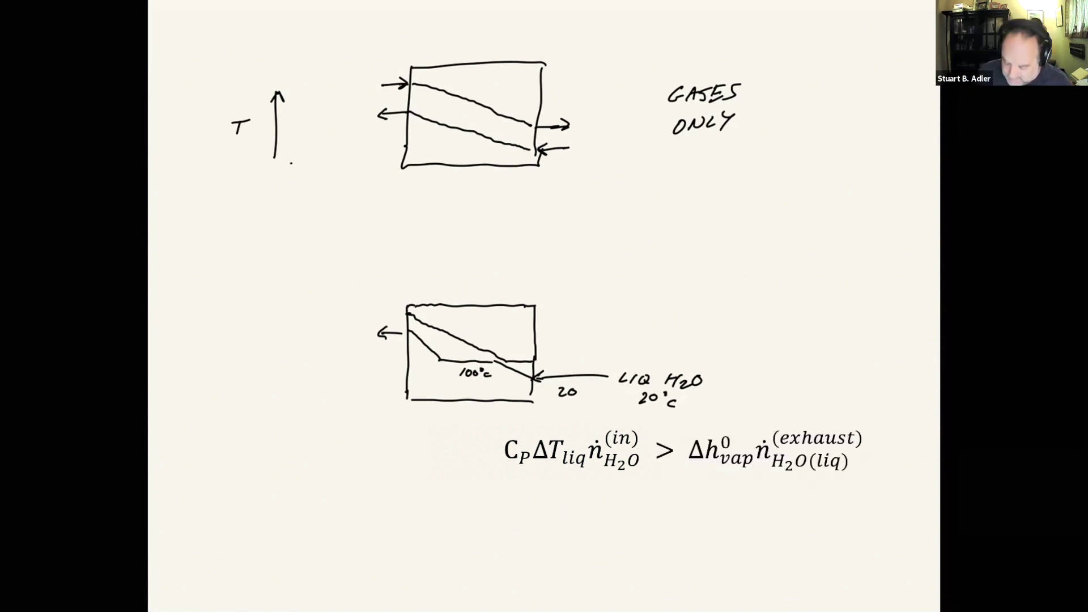
Reveal the maximum condensed exhaust water equation and draw an arrow and leader line
key("Right")
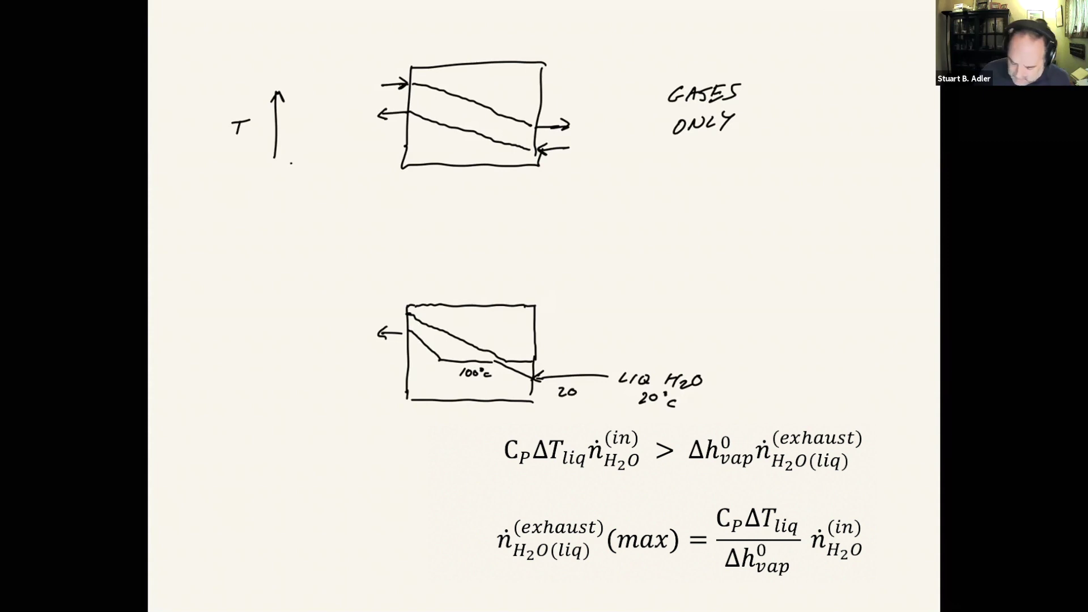
mouse_move(542, 358)
left_mouse_down()
mouse_move(575, 356)
mouse_move(584, 306)
left_mouse_up()
left_click_drag(594, 295, 683, 261)
Handwrite 'LIMIT TO HOW MUCH WATER CAN BE CONDENSED.' and return to the SOFC spreadsheet
left_click_drag(702, 264, 805, 229)
left_click(756, 246)
left_click_drag(670, 290, 777, 259)
mouse_move(715, 286)
left_mouse_down()
mouse_move(725, 301)
mouse_move(741, 297)
left_mouse_up()
left_click_drag(751, 289, 790, 271)
left_click_drag(793, 282, 816, 266)
left_click_drag(818, 276, 838, 258)
left_click_drag(840, 272, 853, 254)
left_click(859, 269)
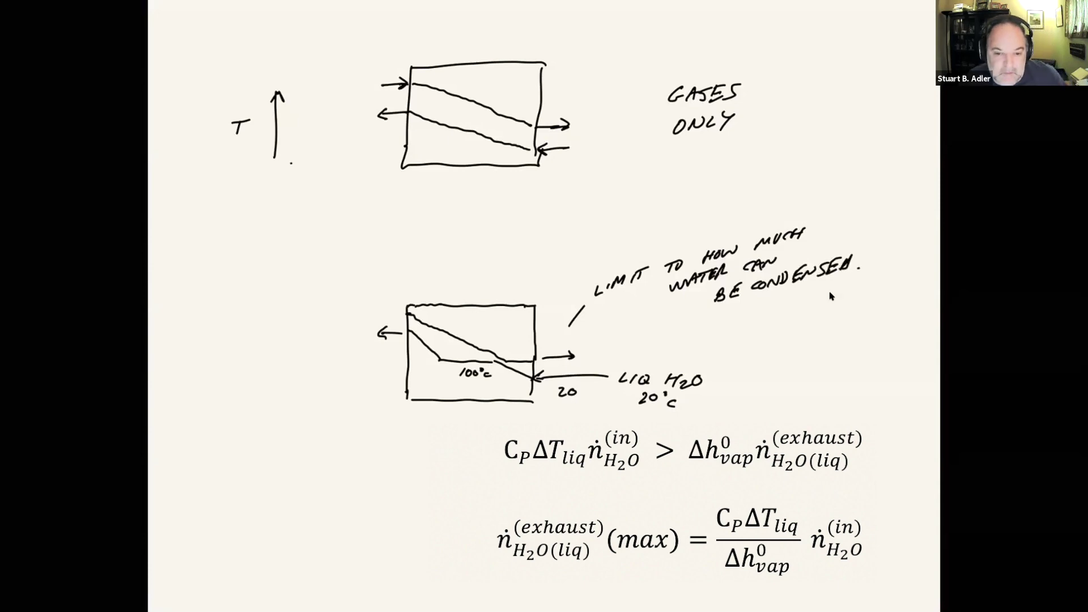
key("super+Tab")
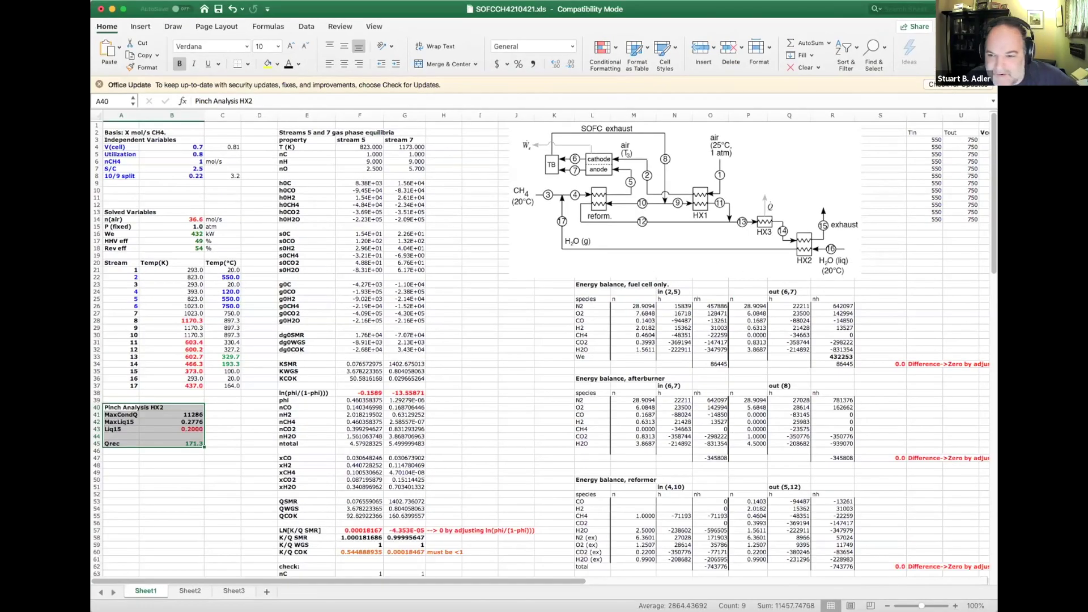
Inspect the MaxLiq15 formula in B42 and the Liq15 input of 0.2 in B43
left_click(143, 492)
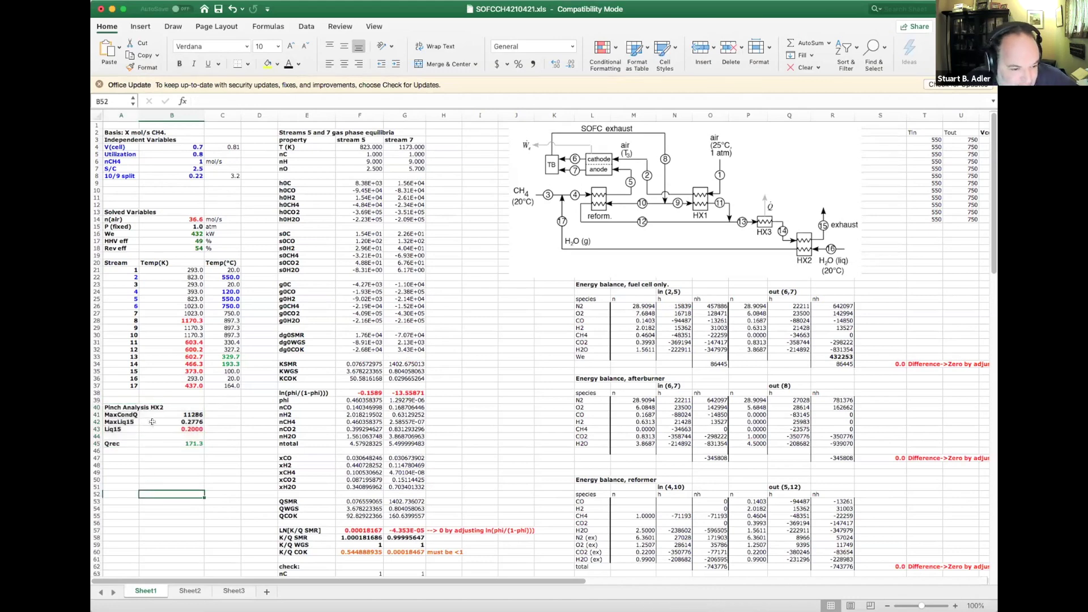
left_click(153, 422)
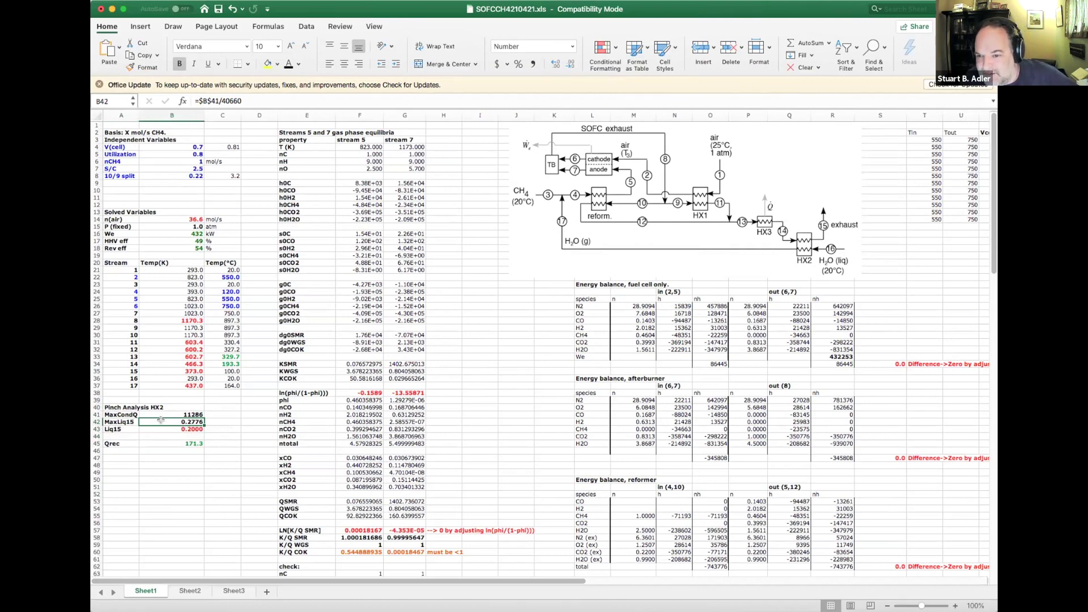
key("Return")
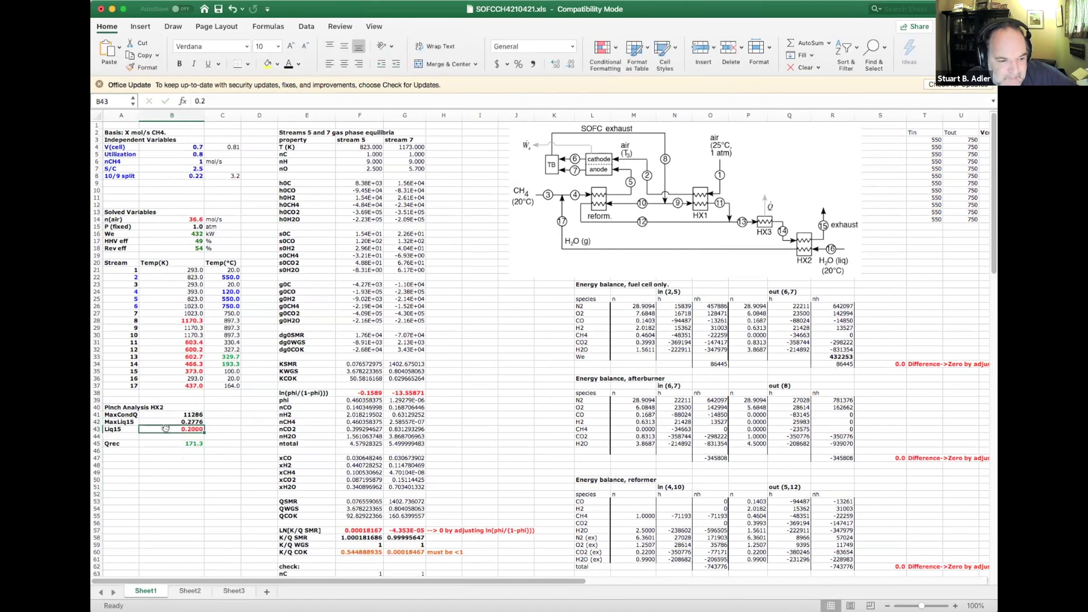
left_click(163, 428)
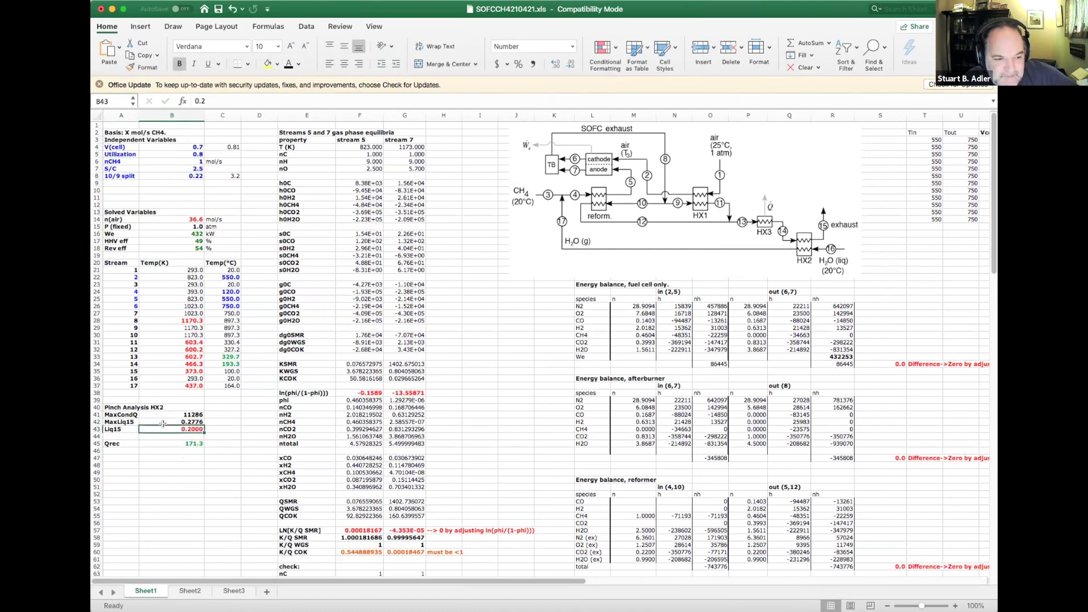
left_click(164, 421)
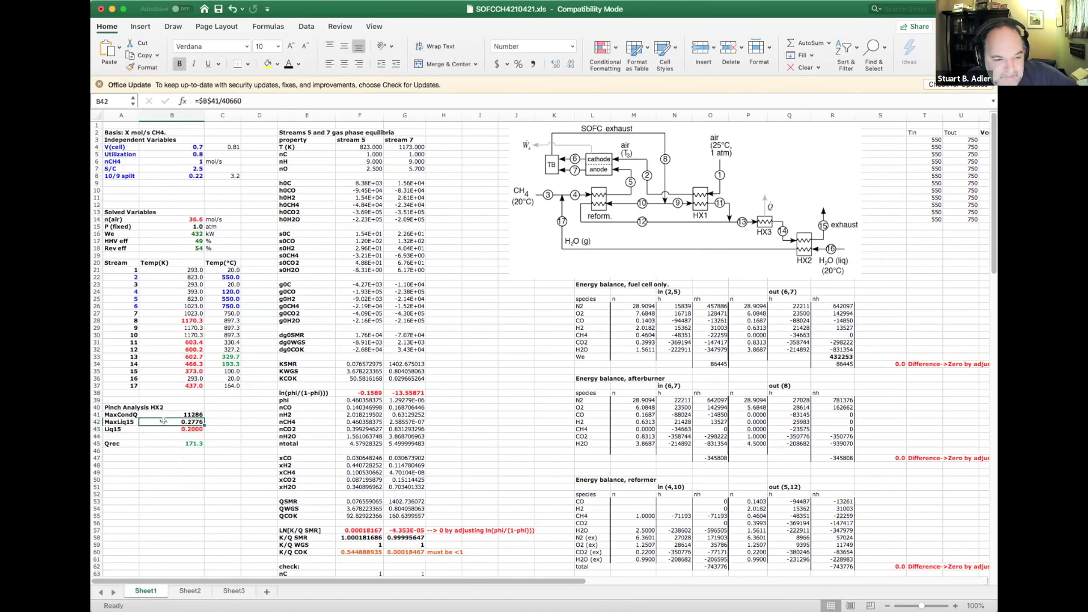
left_click(164, 428)
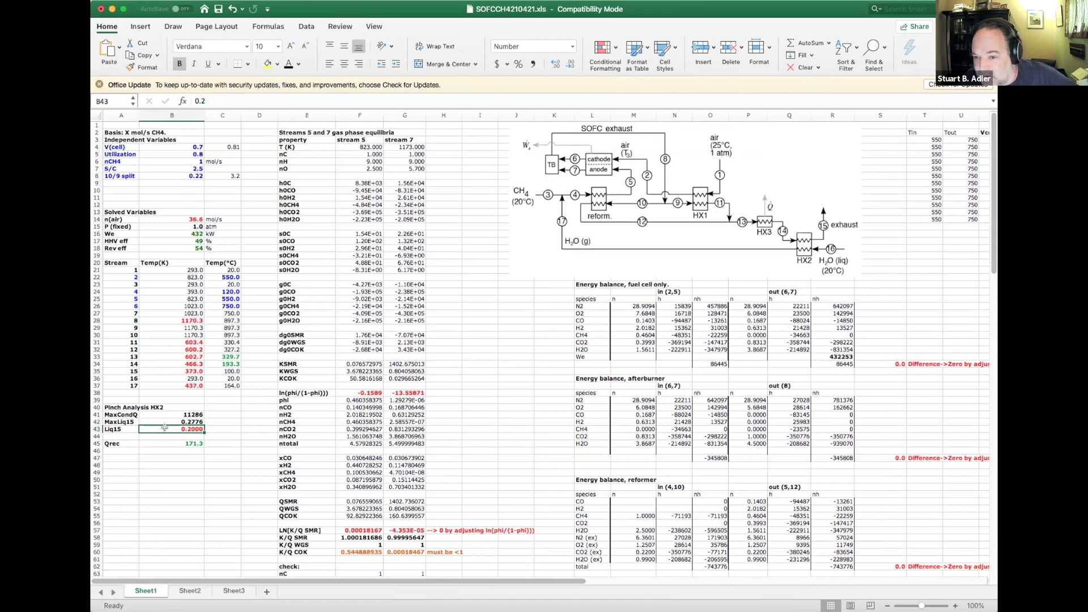
Re-check the B42 MaxLiq15 formula, leaving Liq15 unchanged at 0.2000
left_click(170, 486)
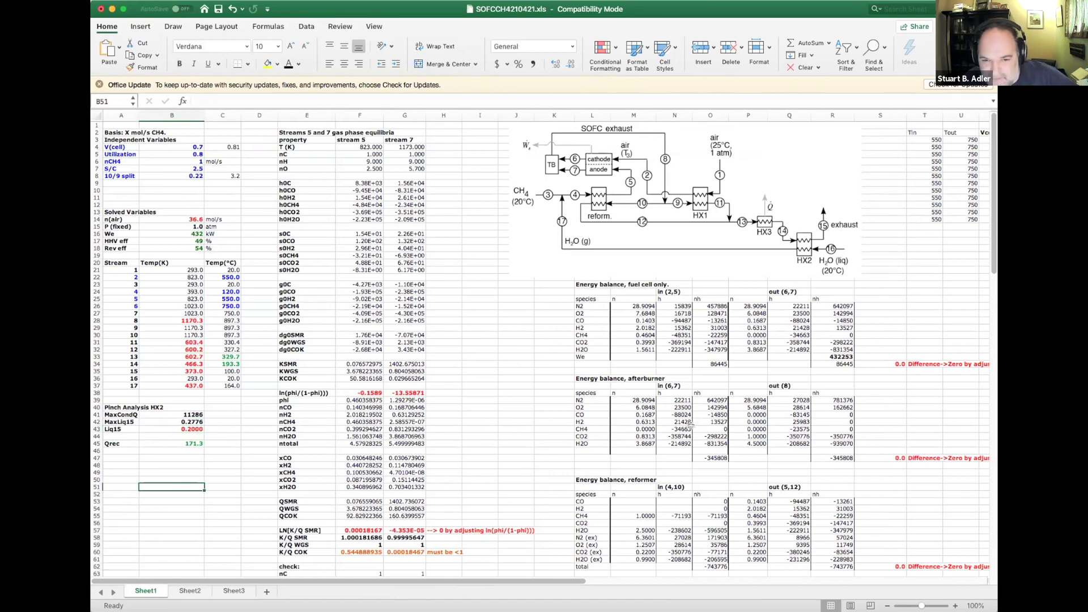
left_click(162, 420)
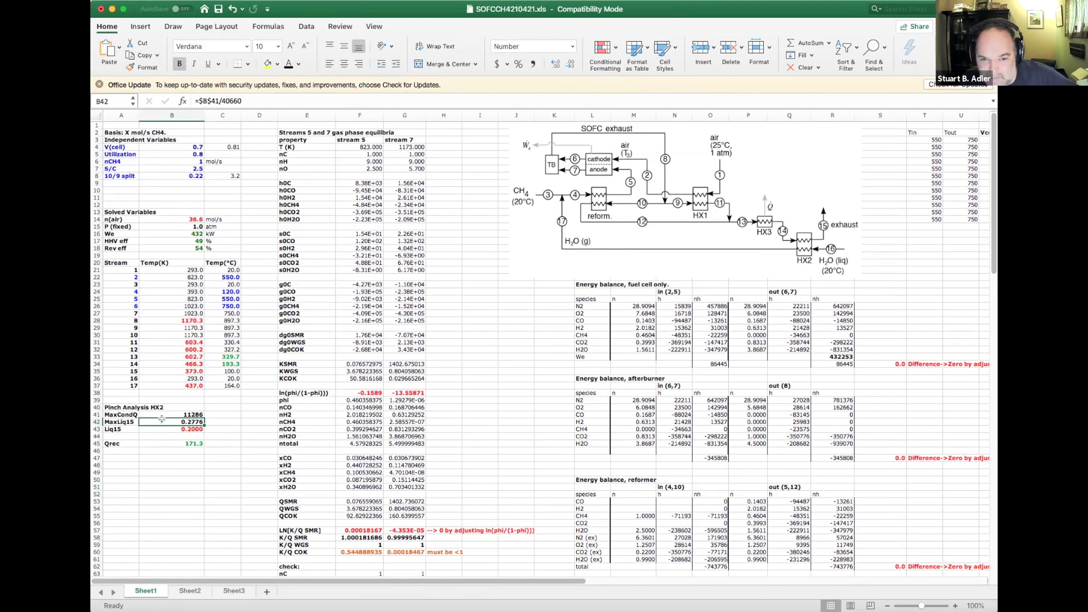
key("Down")
key("Down")
key("Down")
key("Down")
key("Down")
key("Down")
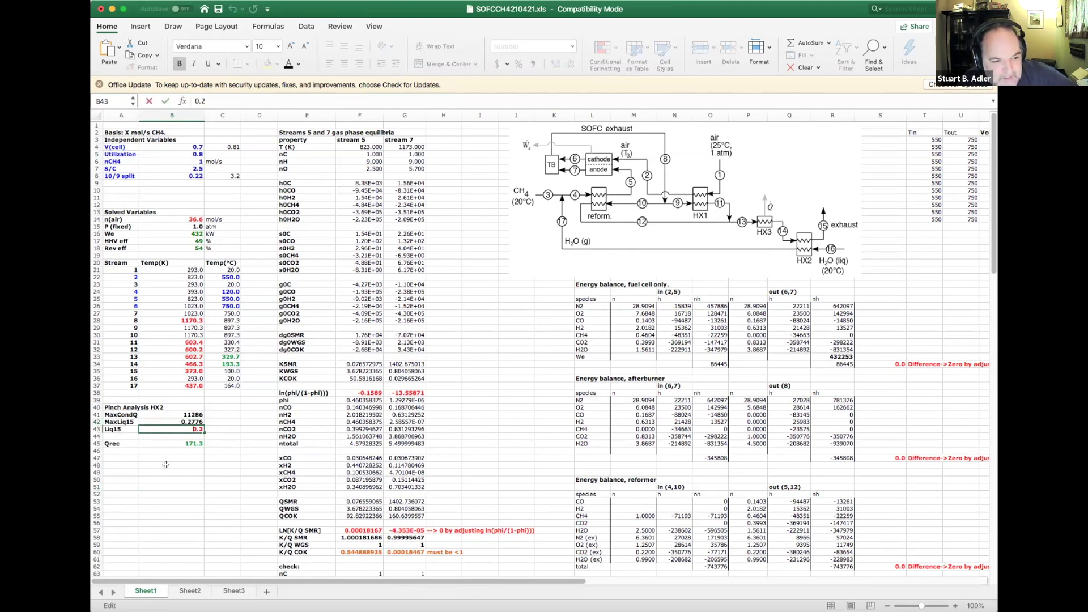
left_click(162, 426)
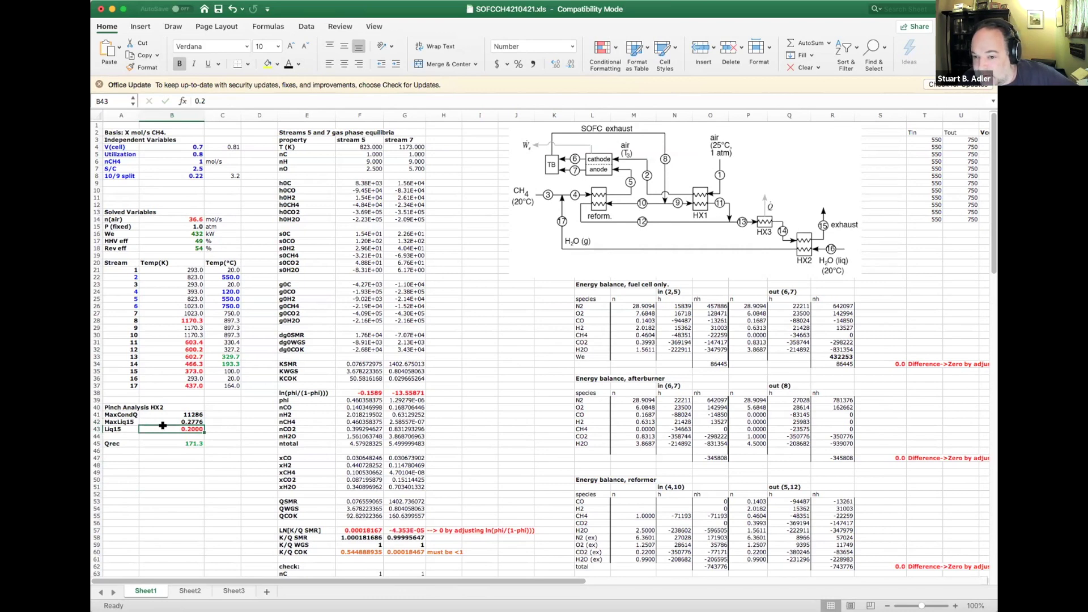
key("Down")
key("Down")
key("Down")
key("Down")
key("Down")
key("Down")
key("Down")
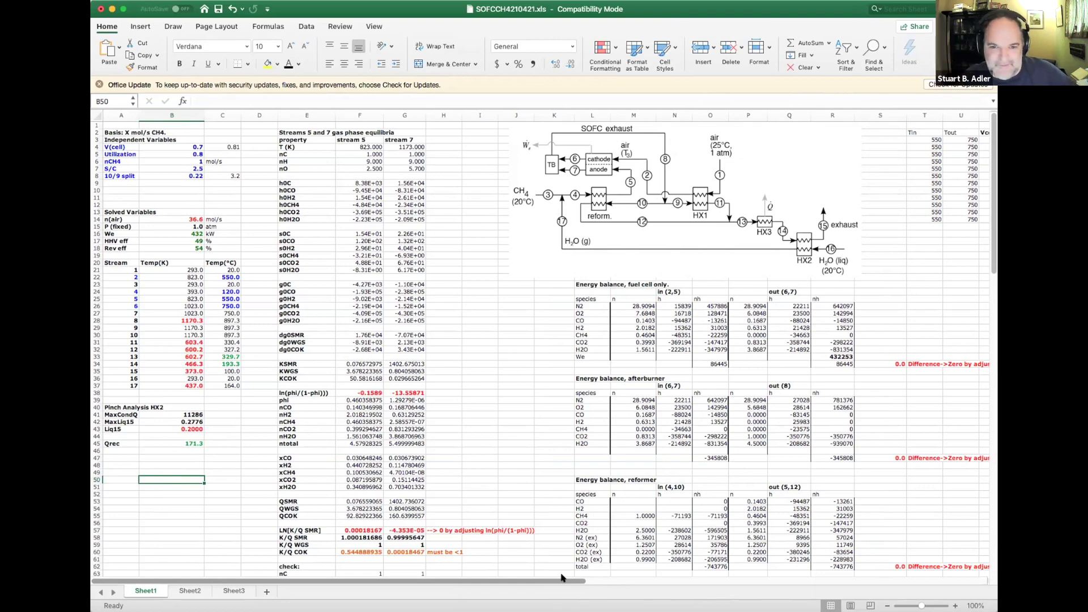
key("Down")
key("Down")
key("Down")
key("Down")
key("Down")
key("Down")
key("Down")
key("Down")
scroll(558, 174, "down", 20)
scroll(558, 174, "right", 3)
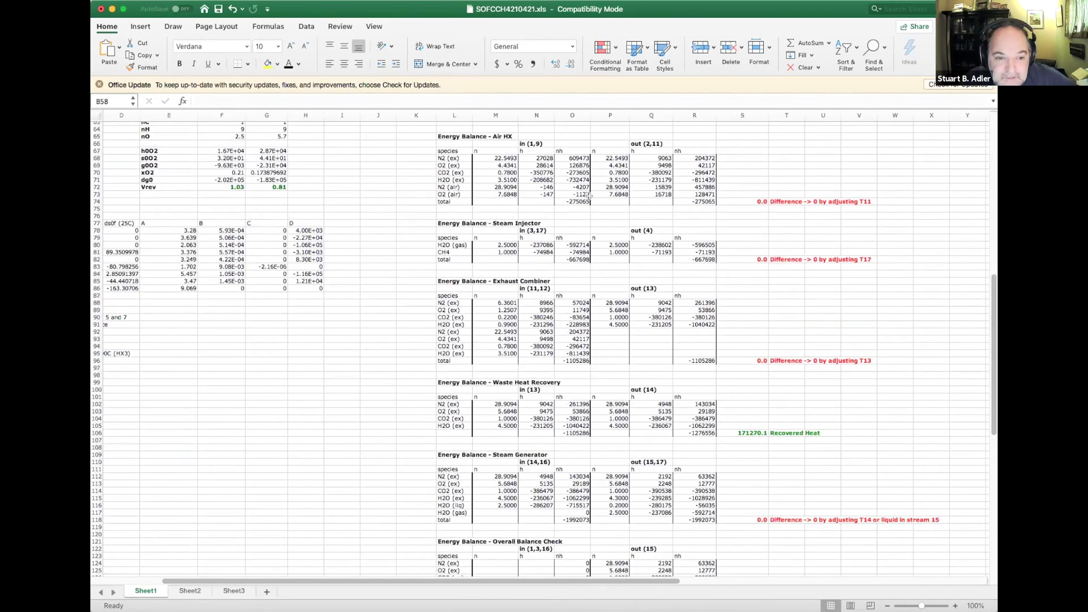
scroll(465, 209, "up", 2)
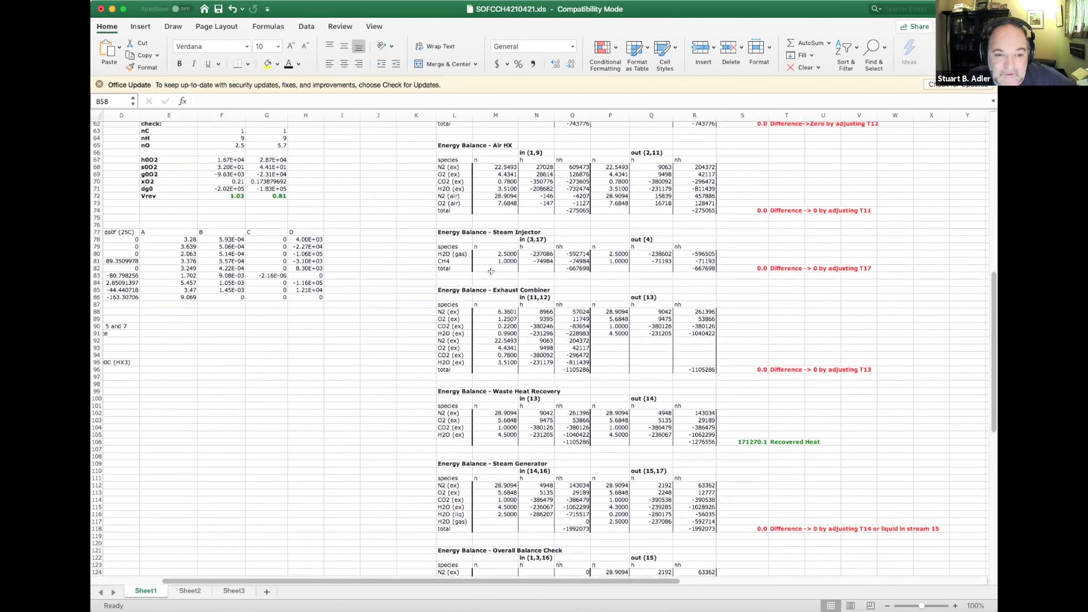
left_click_drag(449, 172, 703, 237)
left_click_drag(452, 259, 686, 294)
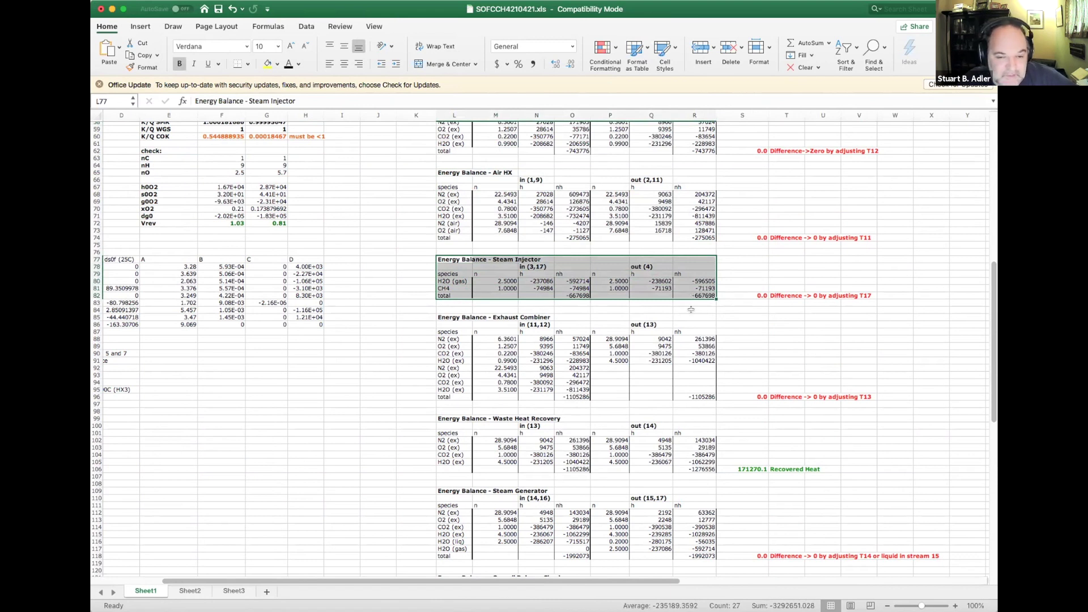
left_click_drag(451, 333, 703, 397)
scroll(820, 386, "down", 2)
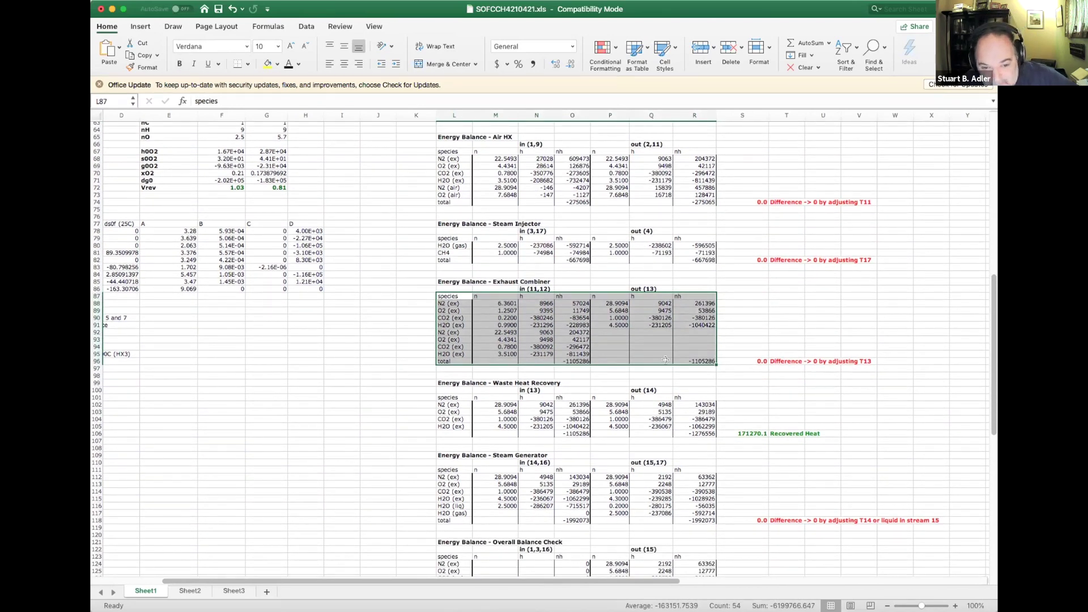
left_click_drag(448, 395, 707, 432)
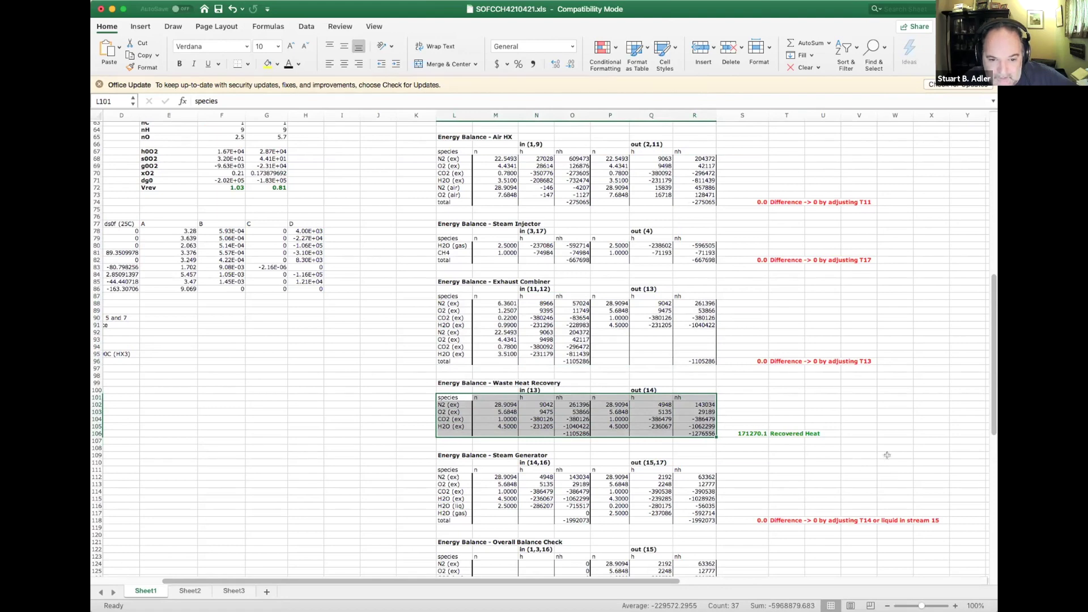
scroll(887, 455, "down", 3)
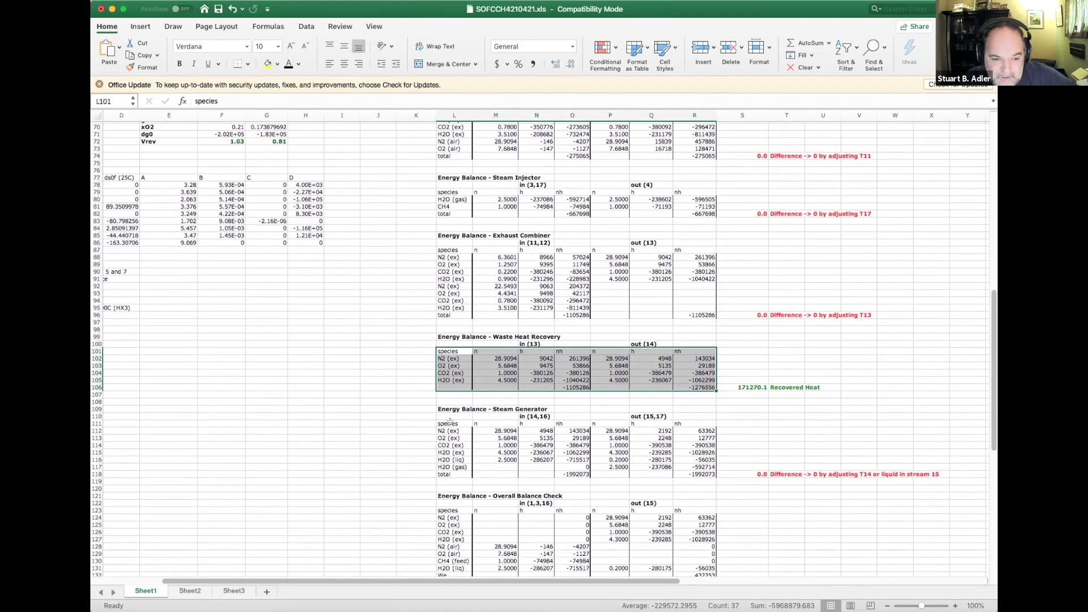
left_click_drag(449, 423, 704, 472)
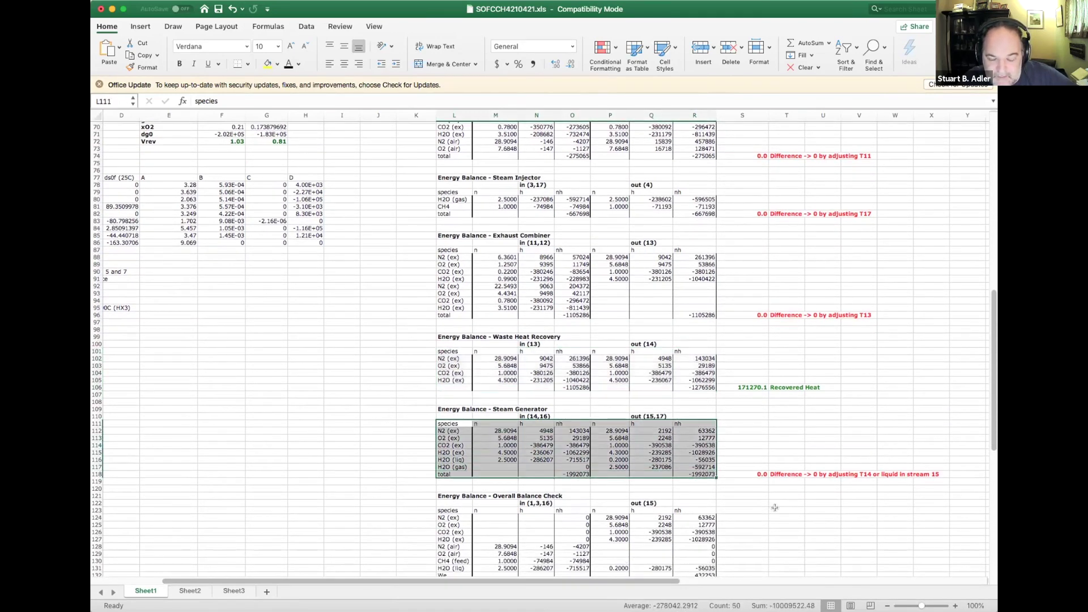
left_click(735, 473)
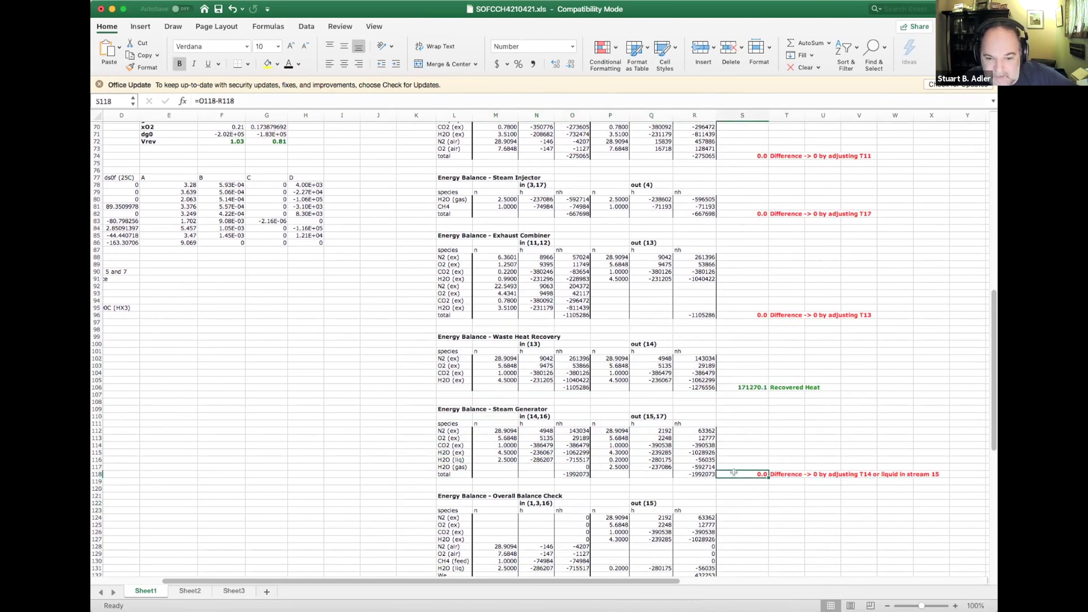
scroll(762, 499, "down", 1)
scroll(762, 499, "down", 2)
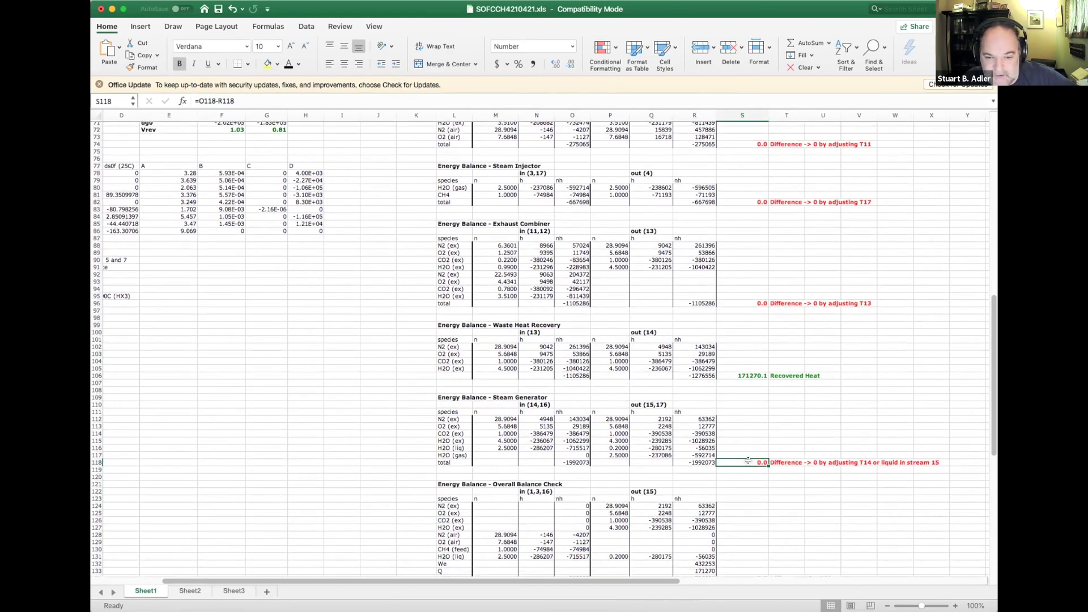
scroll(820, 505, "up", 10)
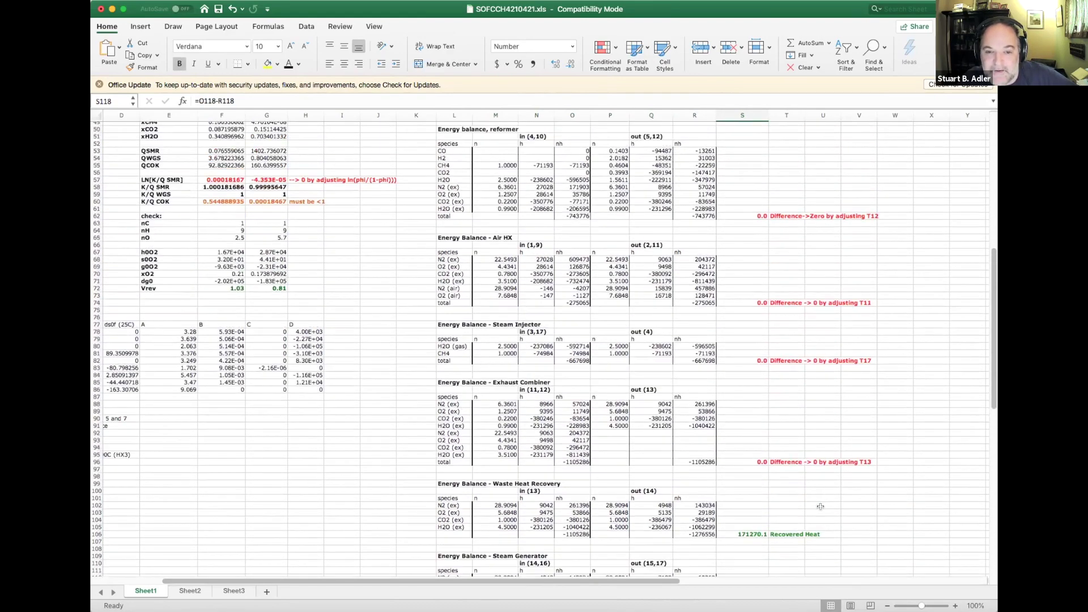
scroll(819, 505, "up", 8)
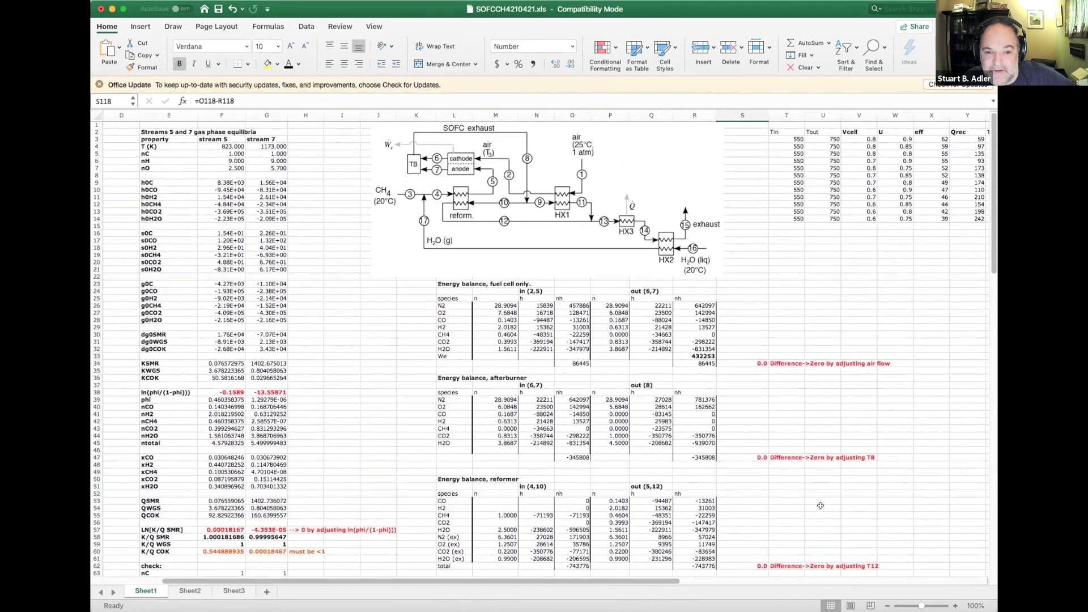
scroll(820, 505, "down", 5)
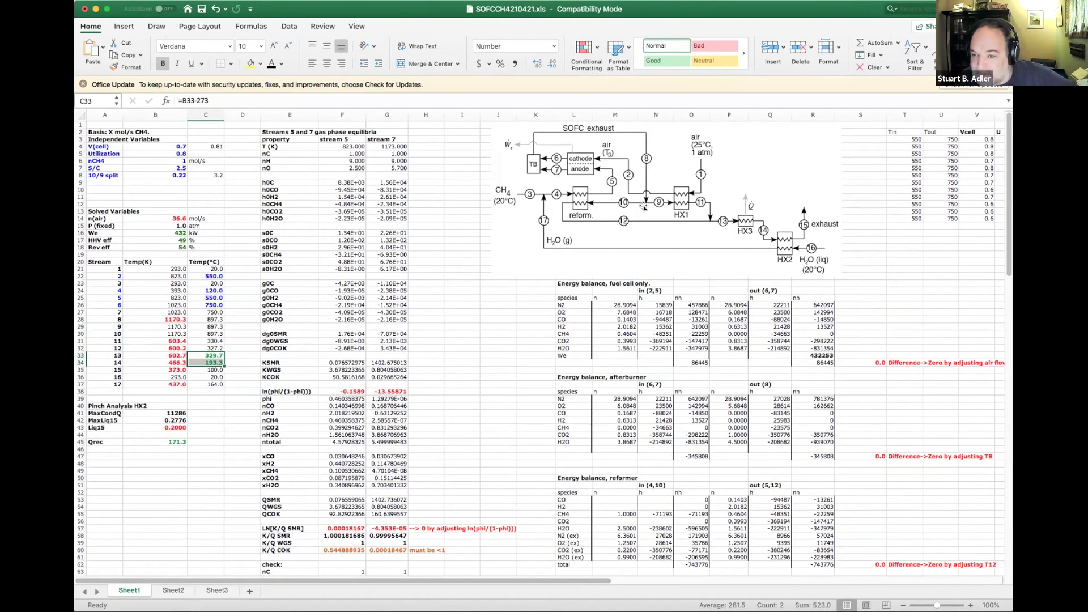
left_click(135, 234)
left_click(135, 174)
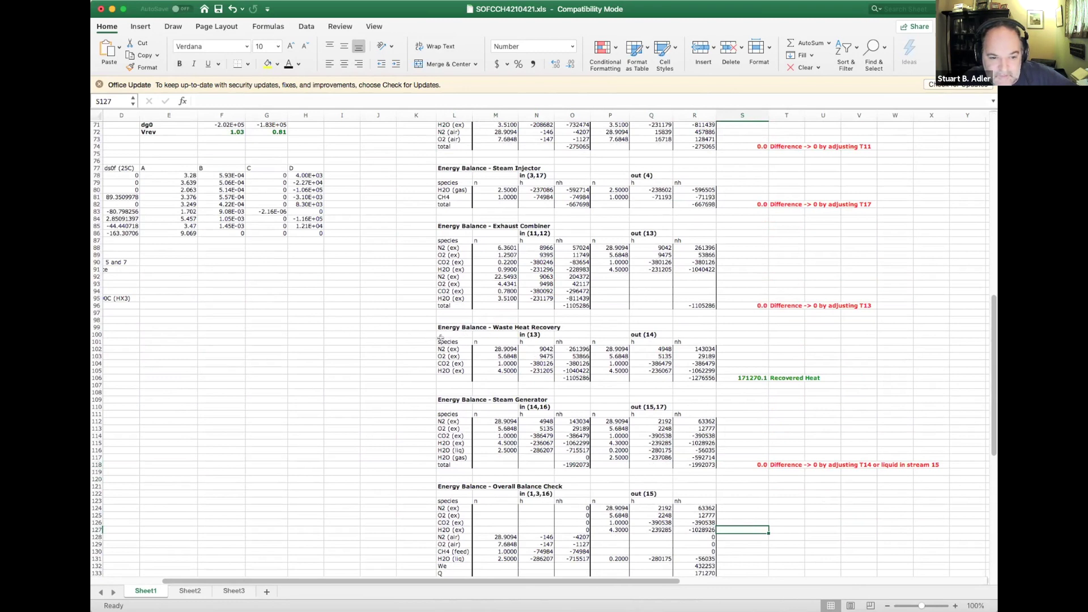
left_click_drag(447, 341, 690, 357)
left_click_drag(466, 334, 709, 377)
left_click(742, 376)
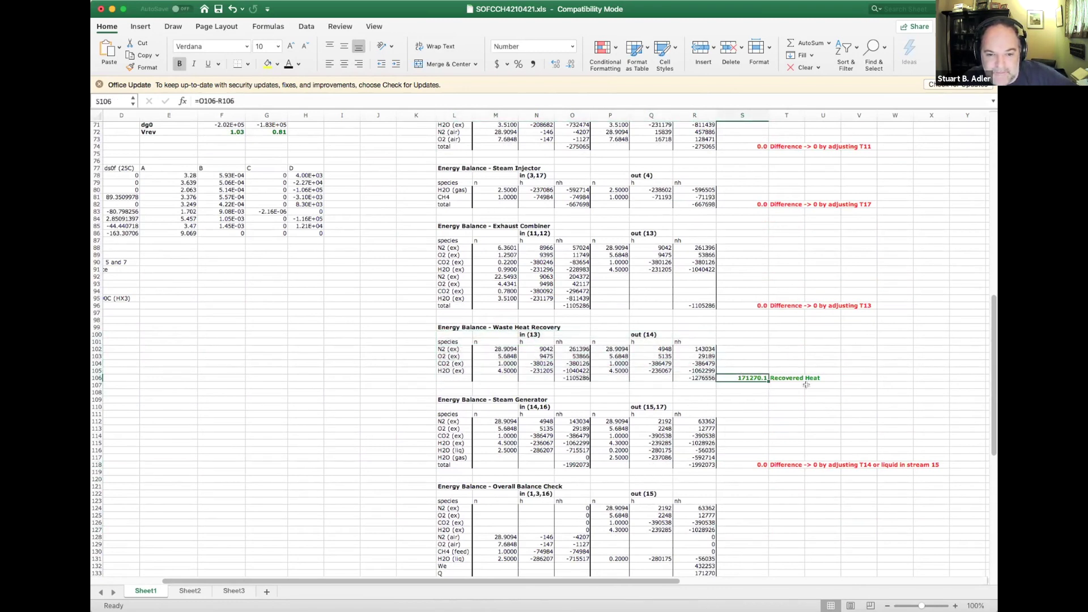
scroll(898, 409, "up", 5)
scroll(898, 409, "up", 10)
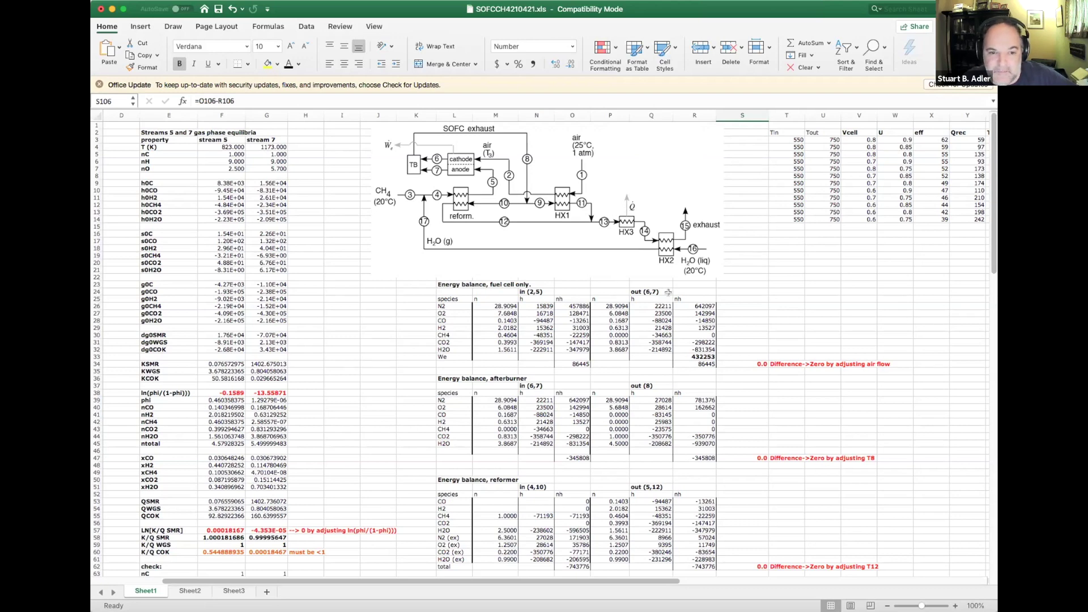
scroll(737, 340, "down", 1)
scroll(742, 344, "down", 20)
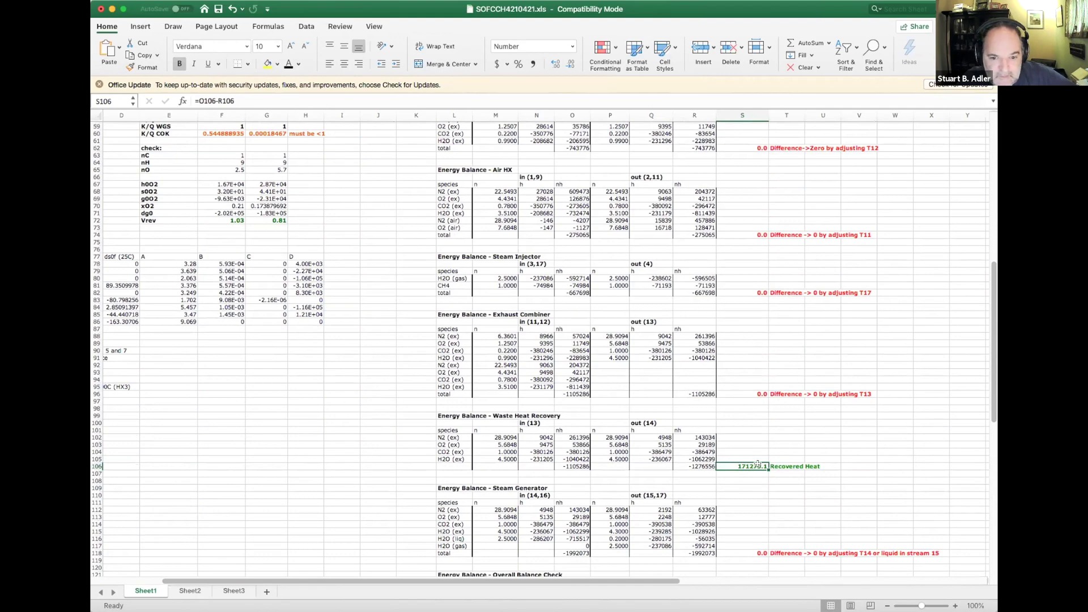
scroll(733, 438, "up", 12)
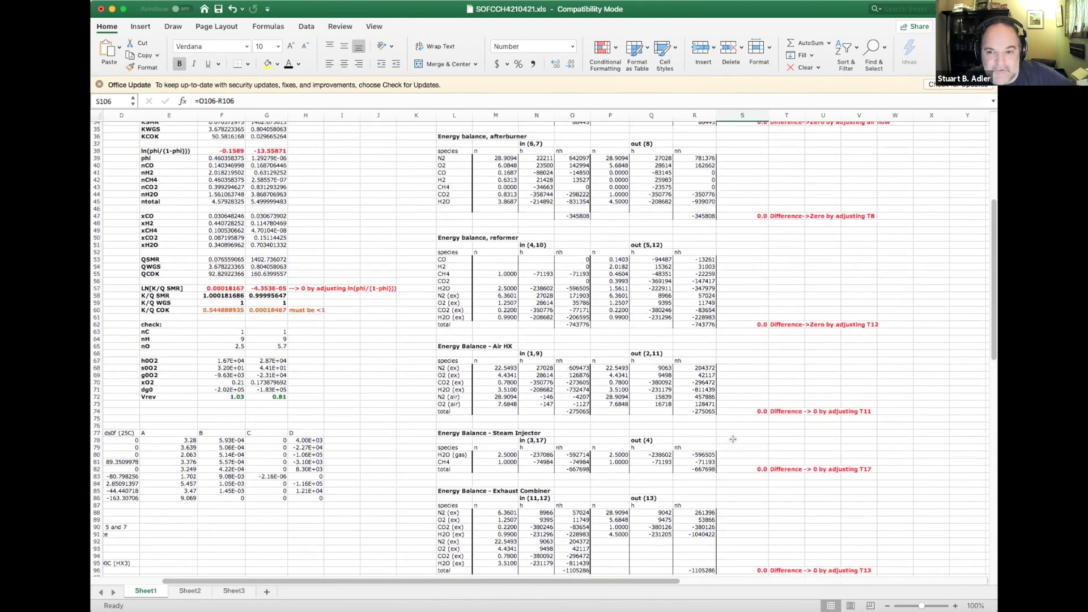
scroll(733, 438, "up", 8)
left_click_drag(464, 581, 383, 579)
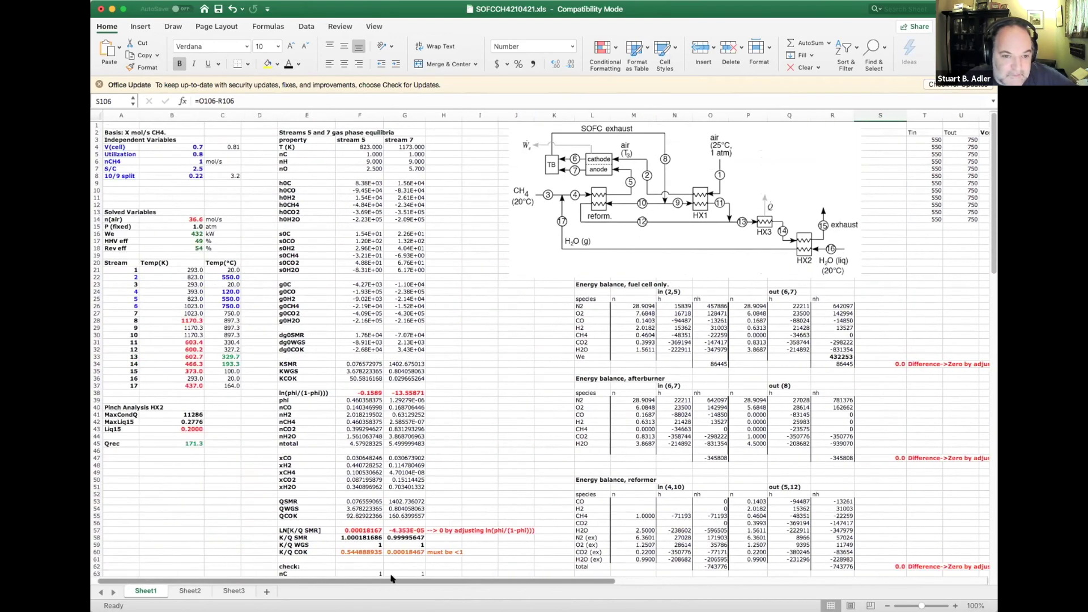
left_click(184, 357)
left_click_drag(218, 358, 211, 359)
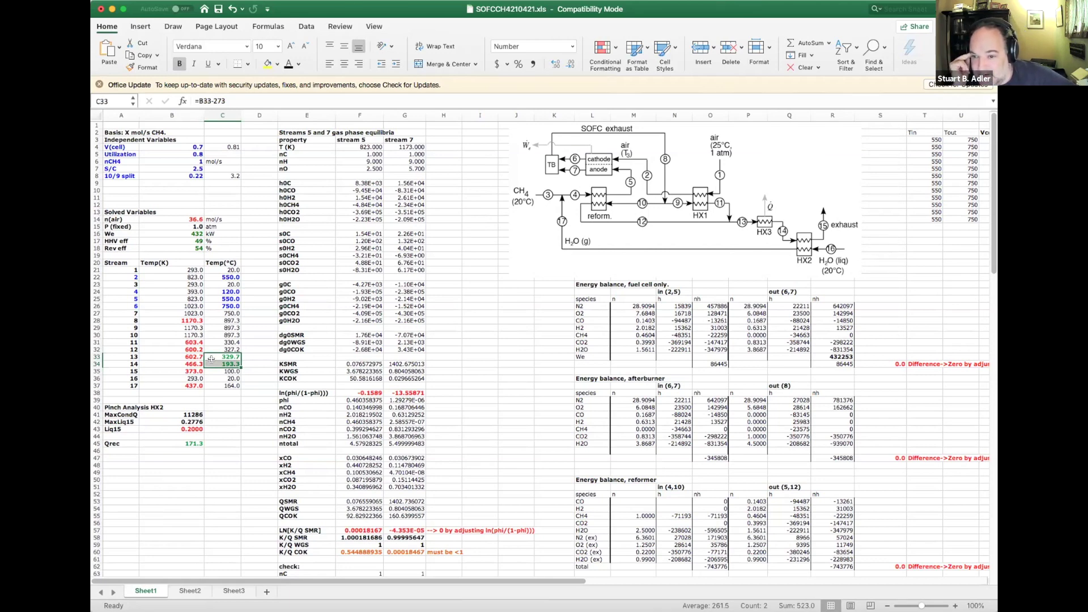
left_click(170, 443)
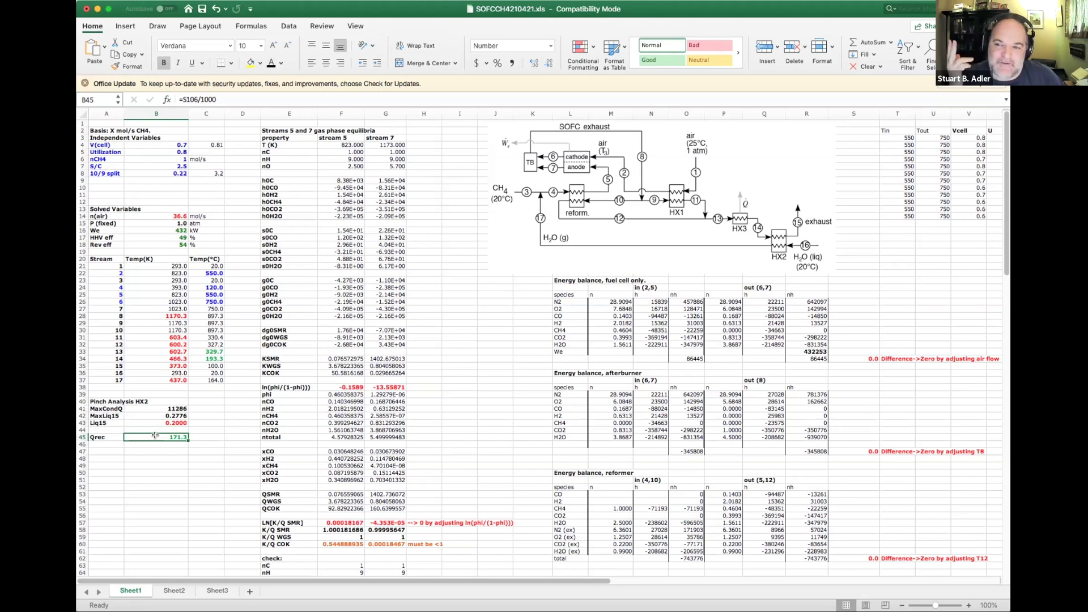